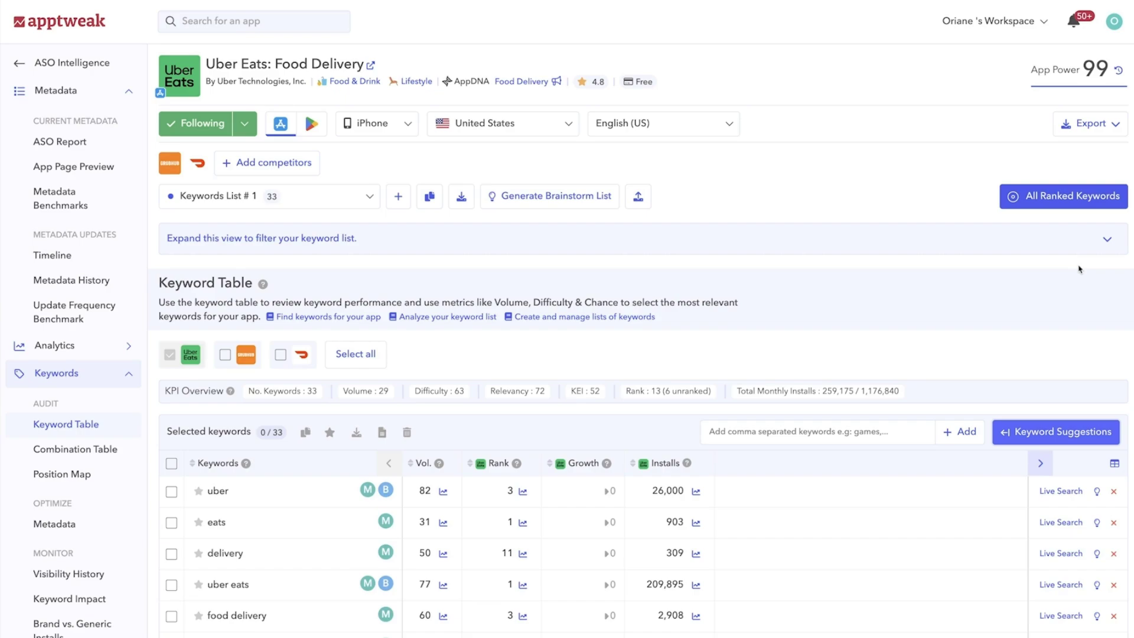
Open and then close Keyword Suggestions to return to the full Uber Eats keyword table
{"action": "left_click", "coordinate": [1061, 430]}
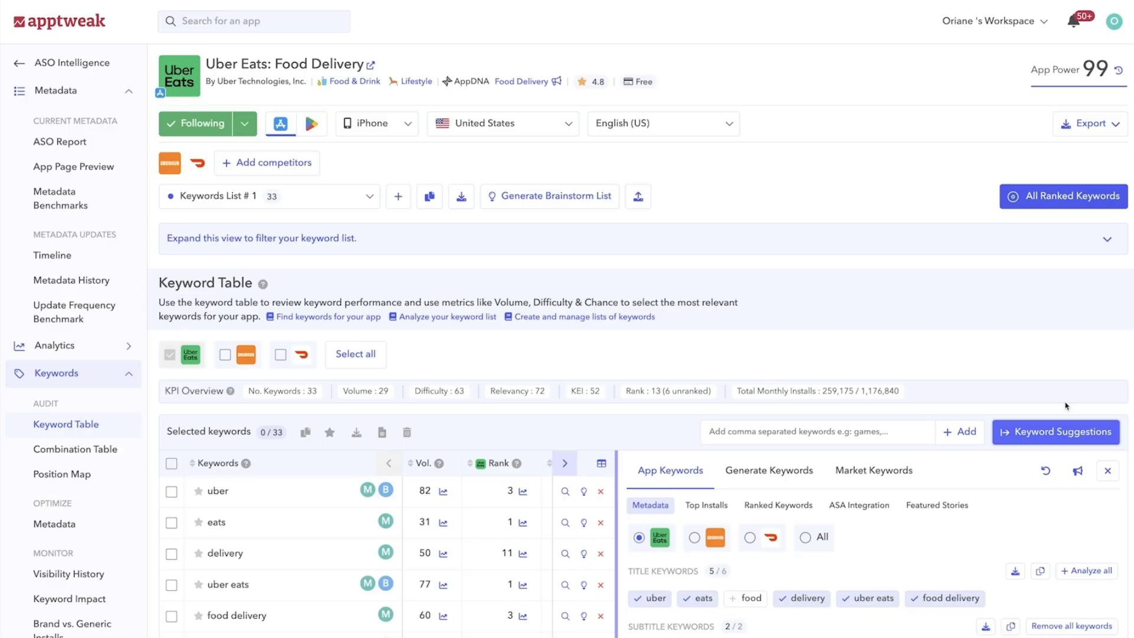
{"action": "left_click", "coordinate": [1058, 432]}
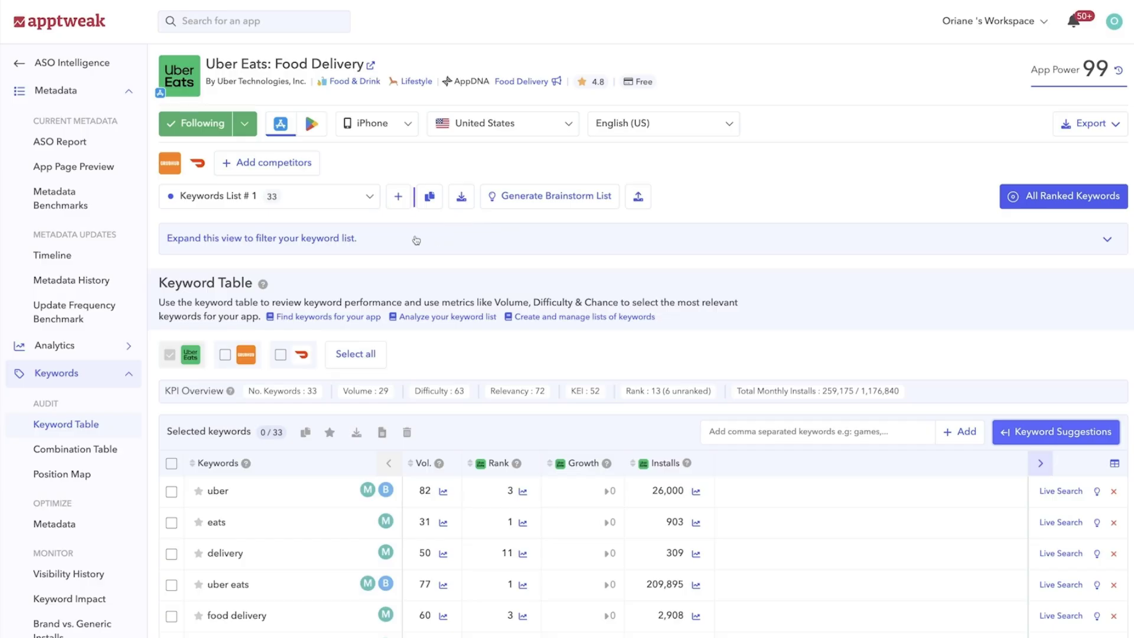
Create a red keyword list called 'UberEats_1' and make it the active list
{"action": "left_click", "coordinate": [398, 197]}
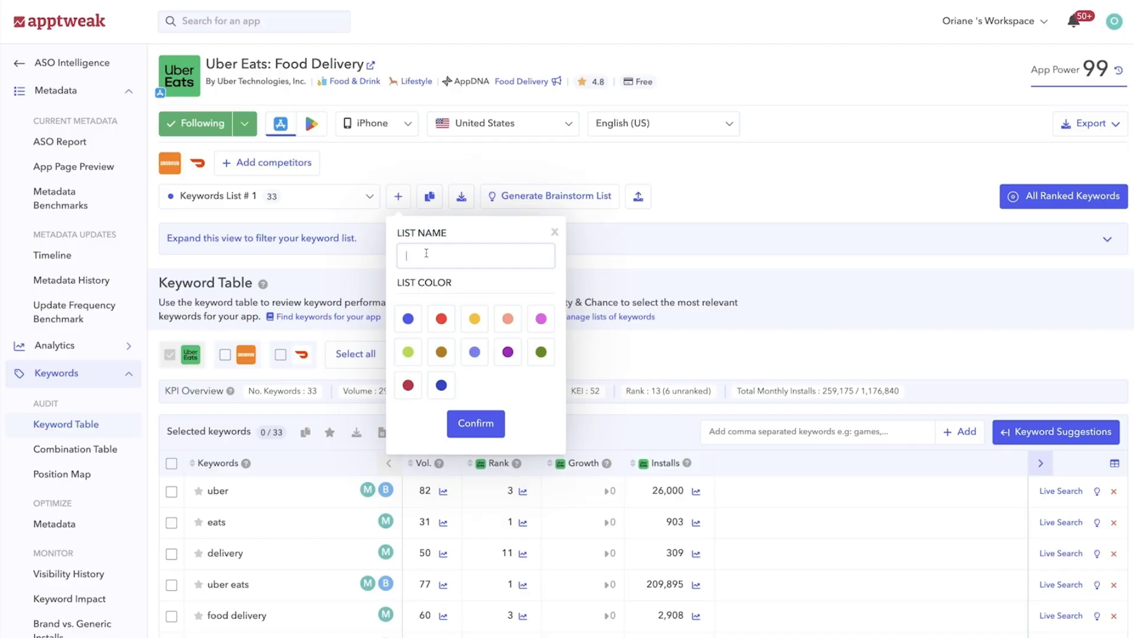
{"action": "type", "text": "UberEats_1"}
{"action": "left_click", "coordinate": [441, 320]}
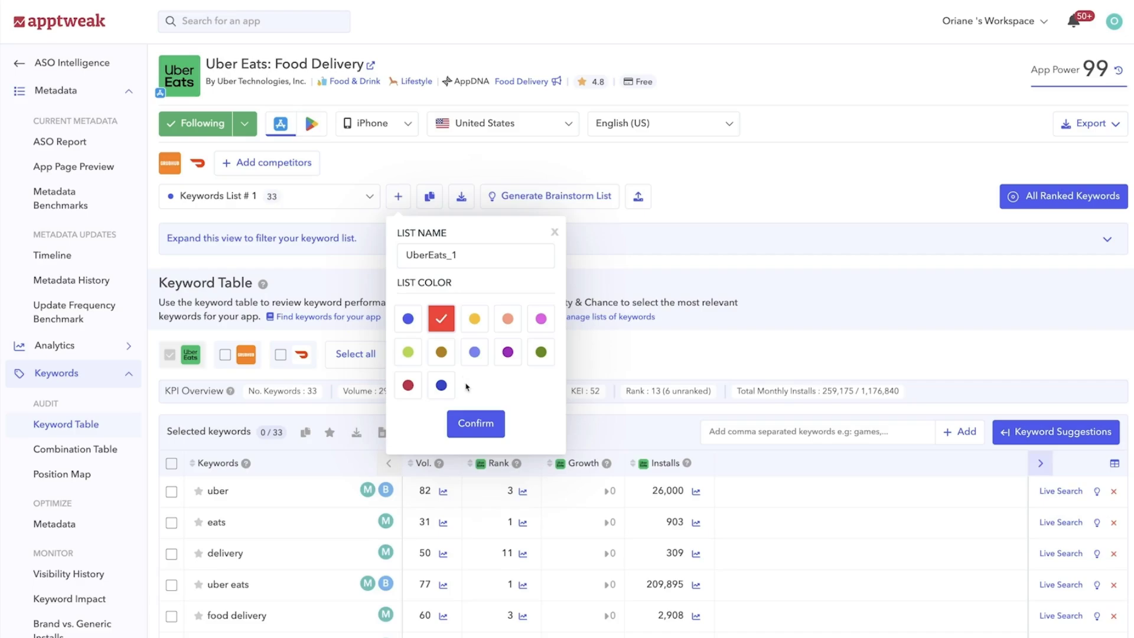
{"action": "left_click", "coordinate": [474, 423]}
{"action": "left_click", "coordinate": [370, 197]}
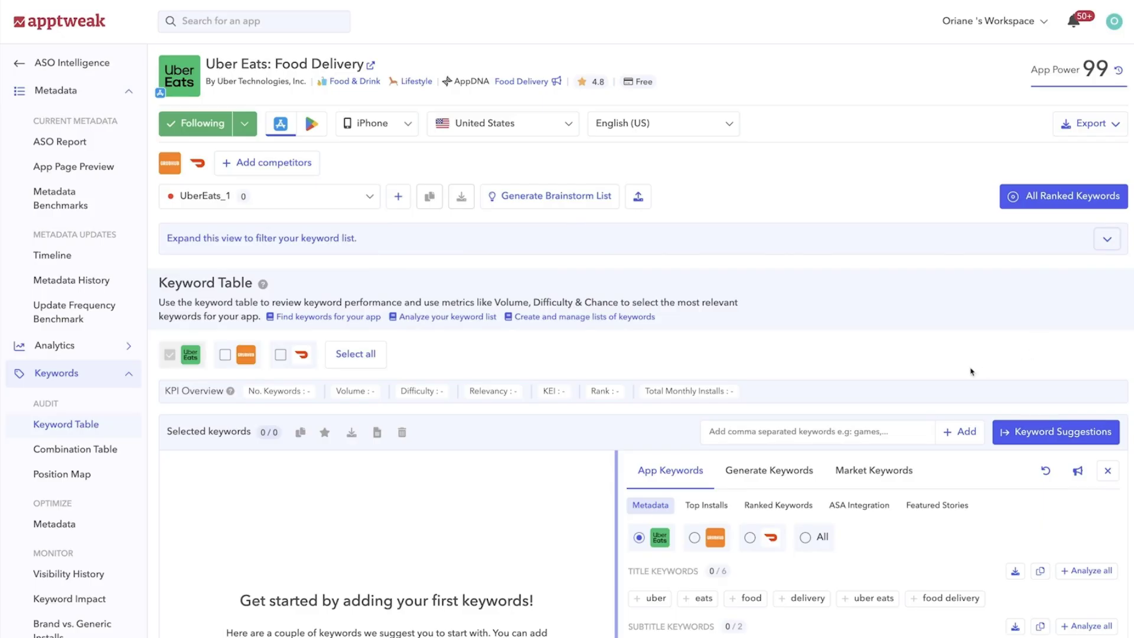
Add food and delivery to UberEats_1, then paste in a comma-separated batch of keywords
{"action": "left_click", "coordinate": [859, 426]}
{"action": "type", "text": "food"}
{"action": "key", "text": "Return"}
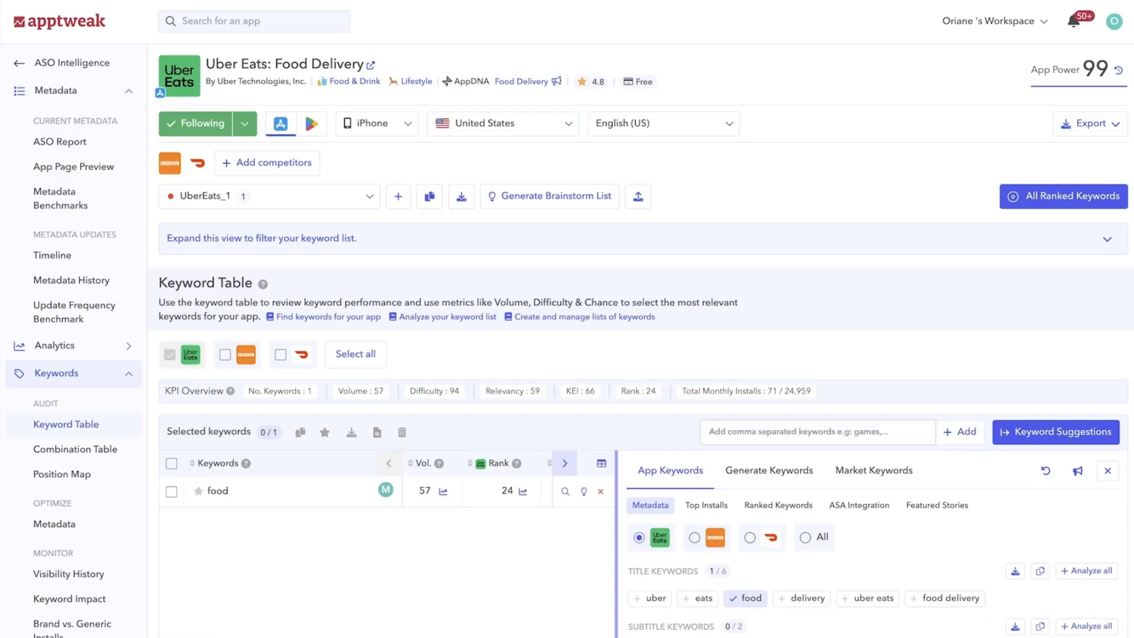
{"action": "type", "text": "delivery"}
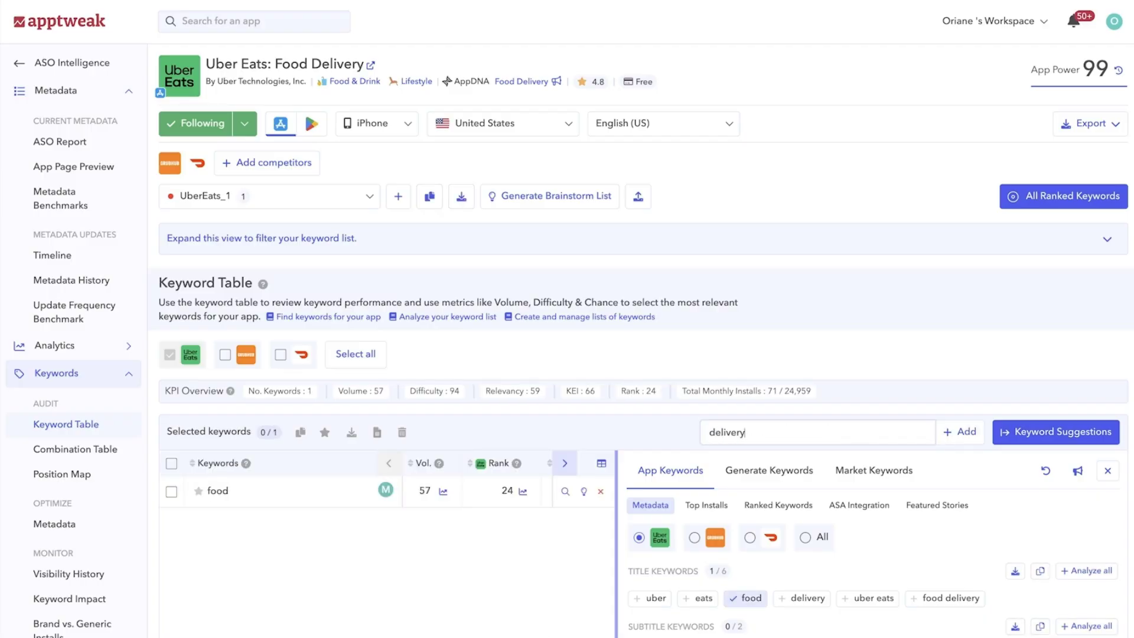
{"action": "key", "text": "Return"}
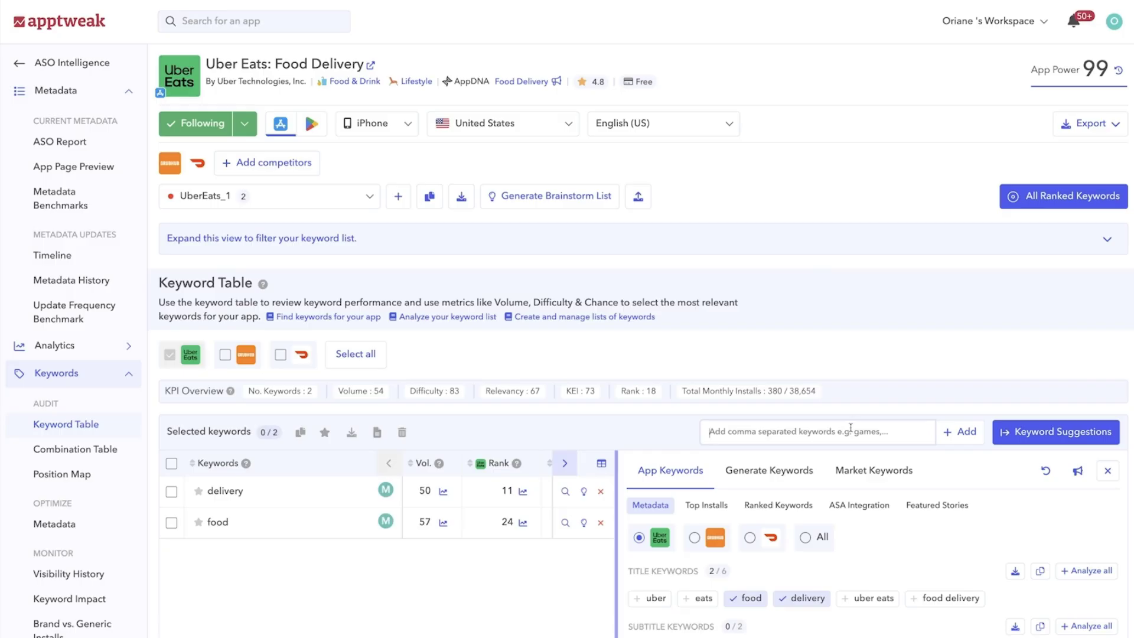
{"action": "type", "text": "delivery,cuisine,pasta,burgers,mcdonalds,fast food"}
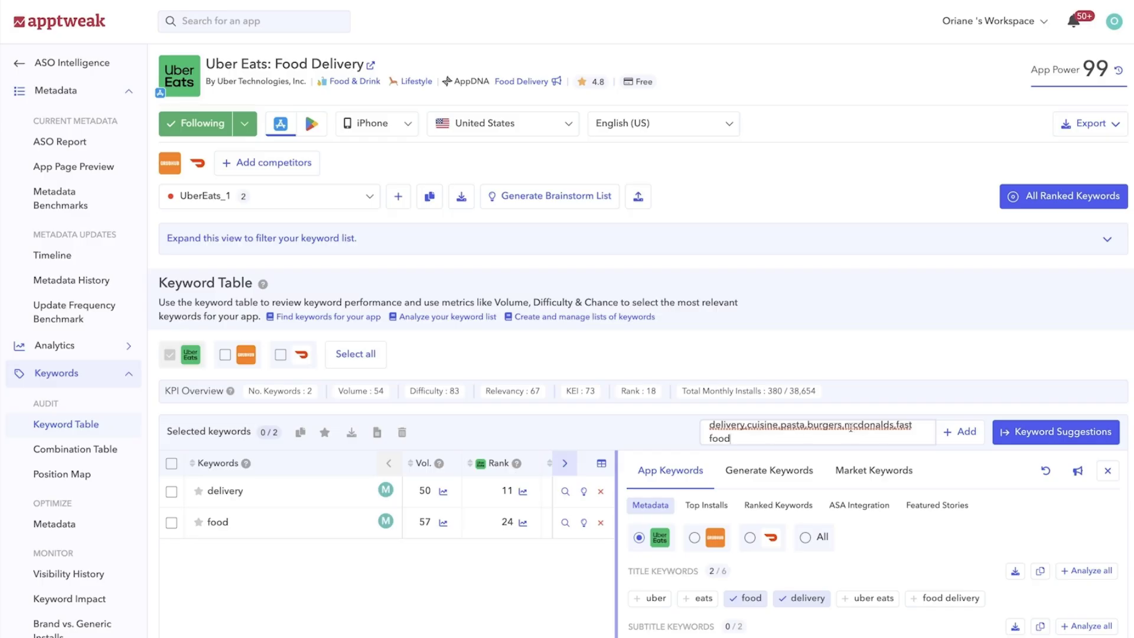
{"action": "key", "text": "Return"}
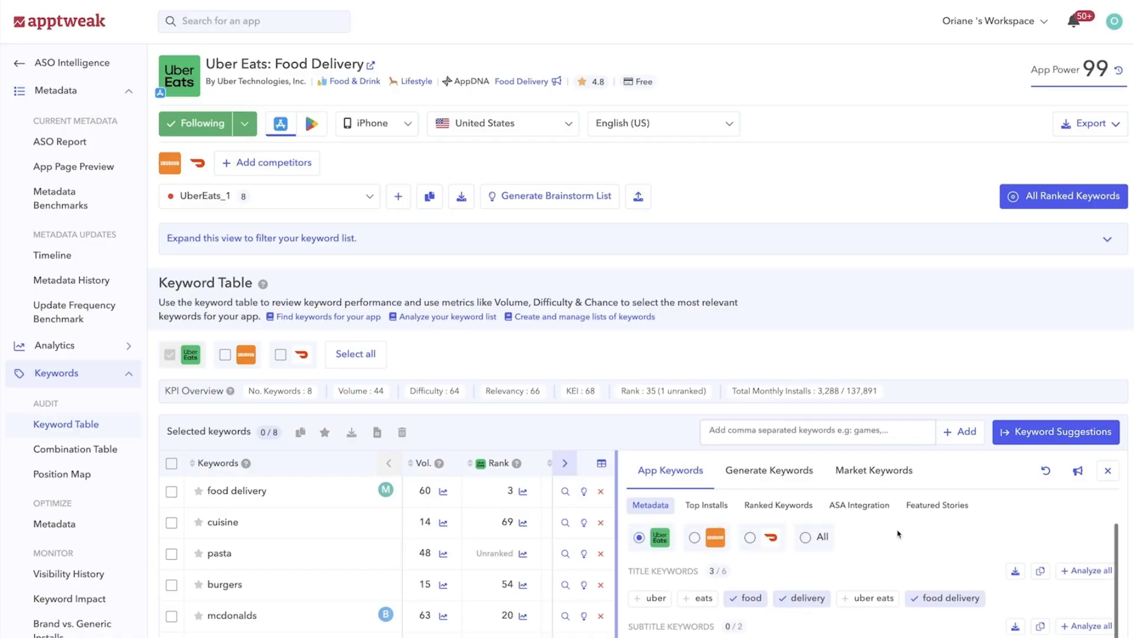
Switch the metadata suggestions to Grubhub, then to DoorDash's keywords
{"action": "scroll", "coordinate": [971, 403], "scroll_direction": "down", "scroll_amount": 1}
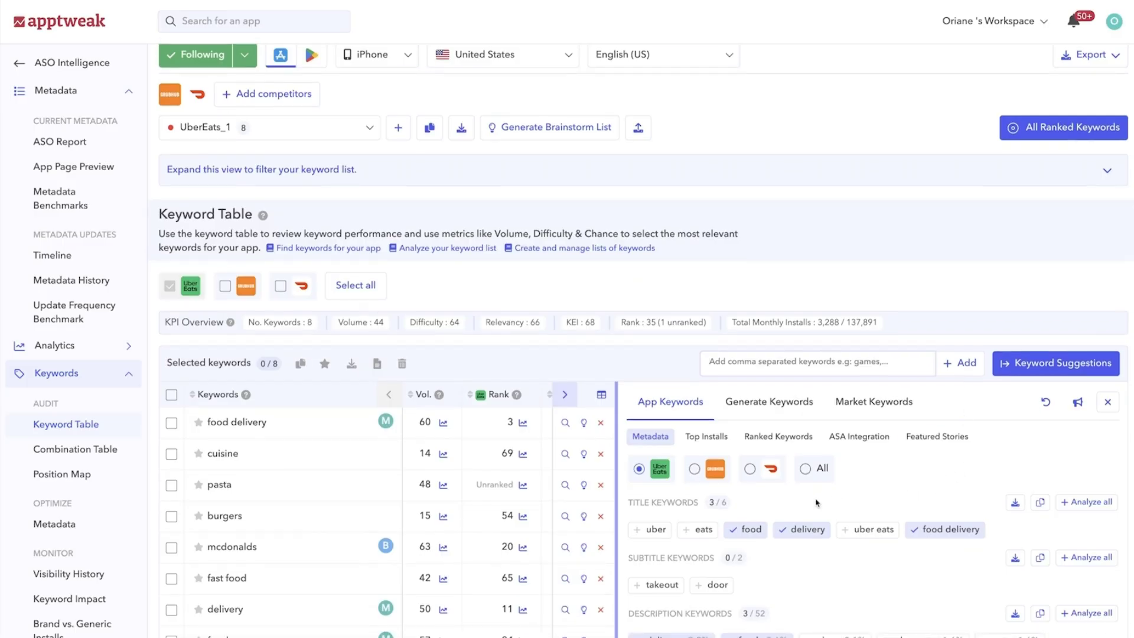
{"action": "left_click", "coordinate": [694, 471]}
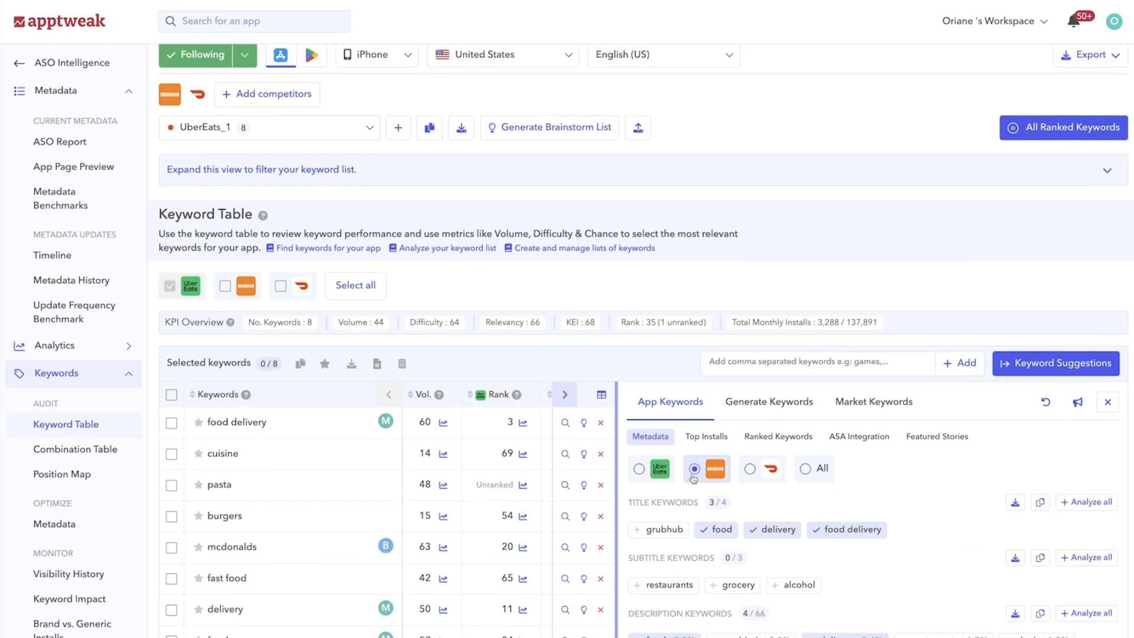
{"action": "left_click", "coordinate": [751, 470]}
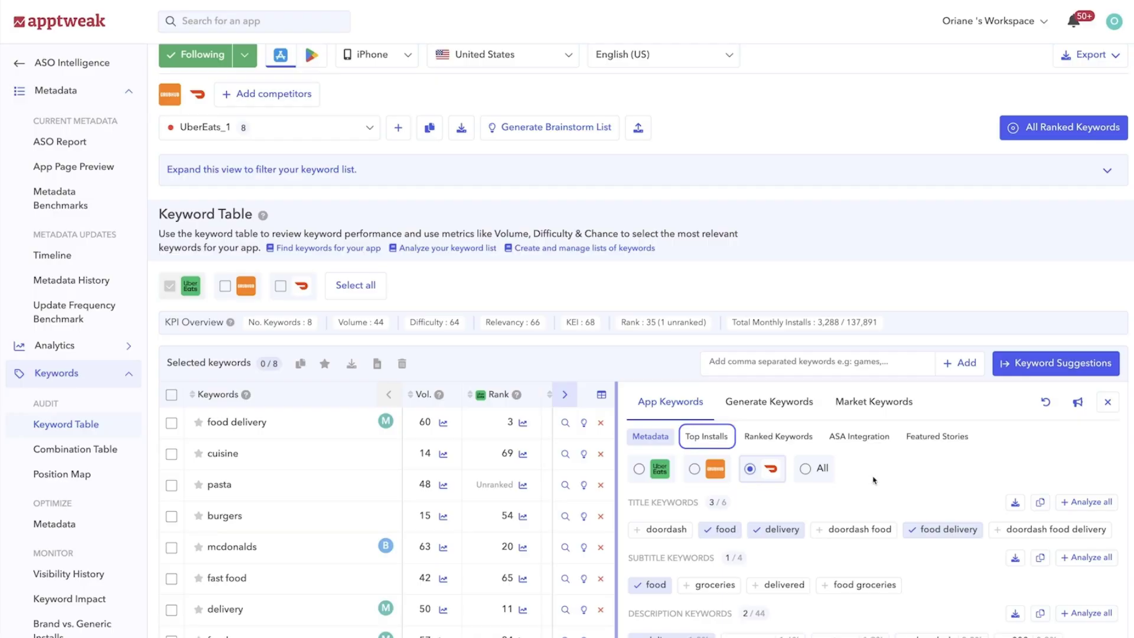
Add Grubhub's top-install keywords, including grubhub food delivery takeout and grubhub com, to UberEats_1
{"action": "left_click", "coordinate": [726, 442]}
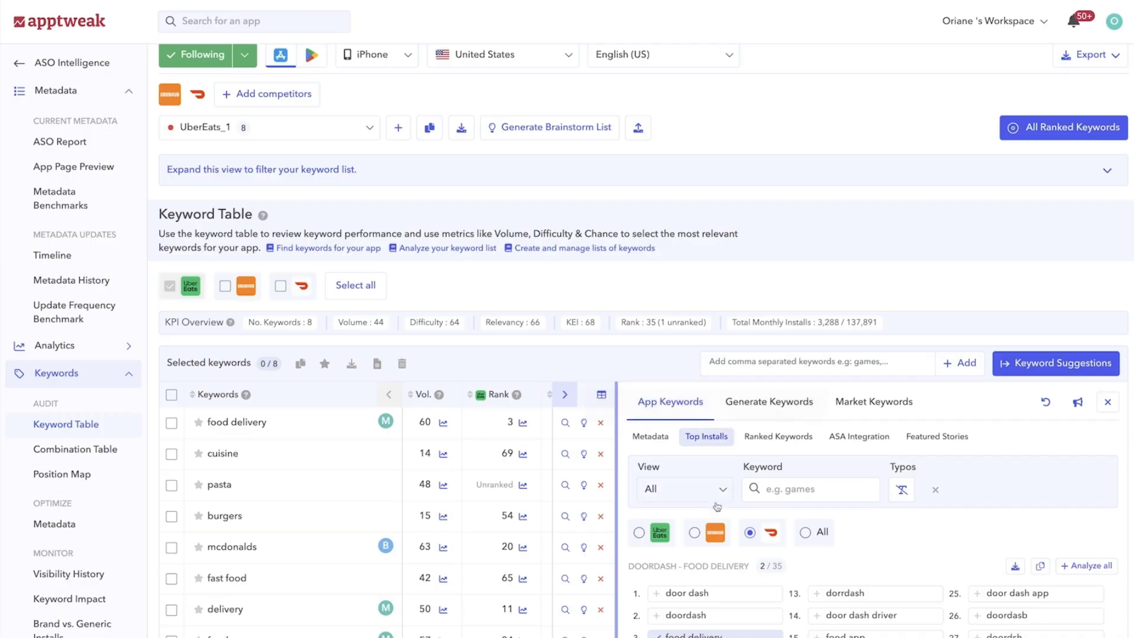
{"action": "left_click", "coordinate": [695, 534]}
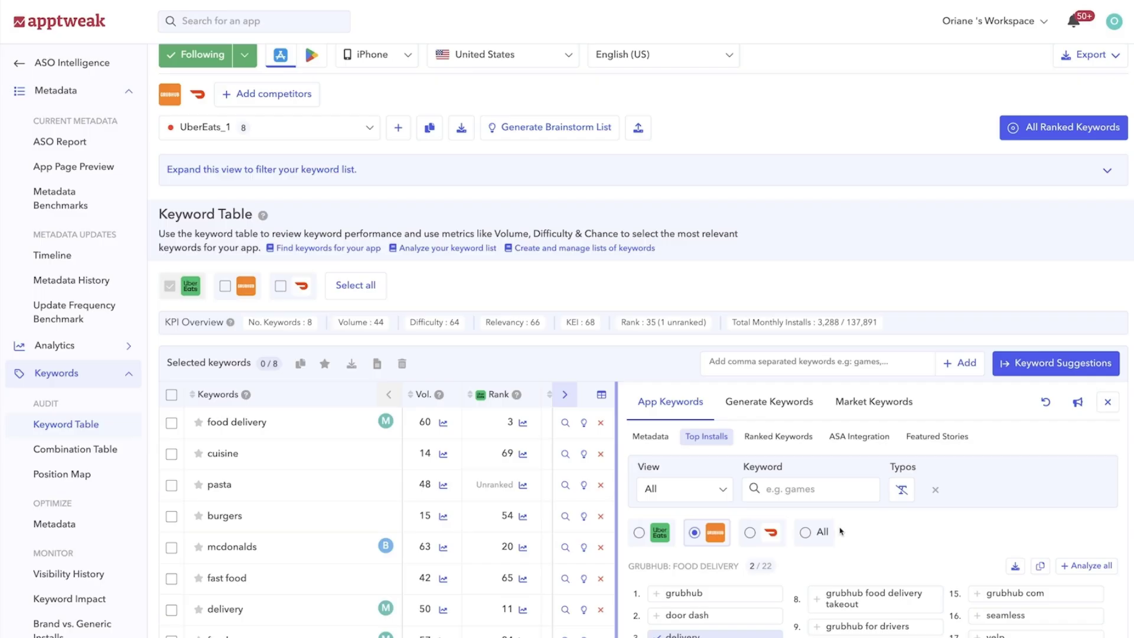
{"action": "left_click", "coordinate": [892, 598]}
{"action": "left_click", "coordinate": [982, 597]}
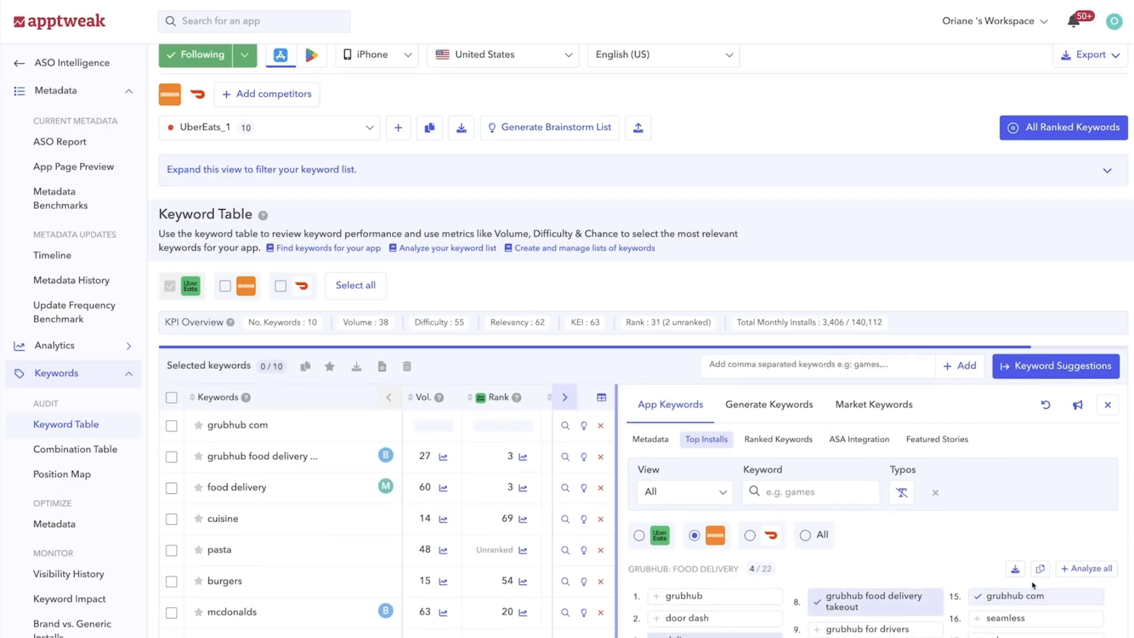
{"action": "left_click", "coordinate": [1074, 569]}
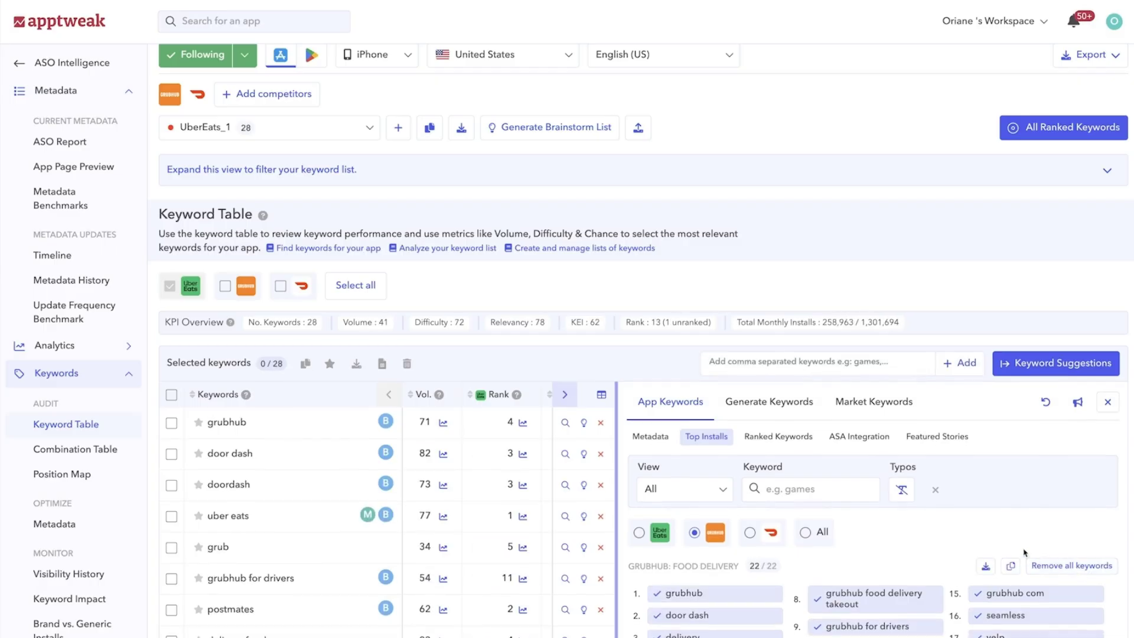
From Uber Eats' ranked keywords, add bug eat and uber food to the list
{"action": "left_click", "coordinate": [803, 437]}
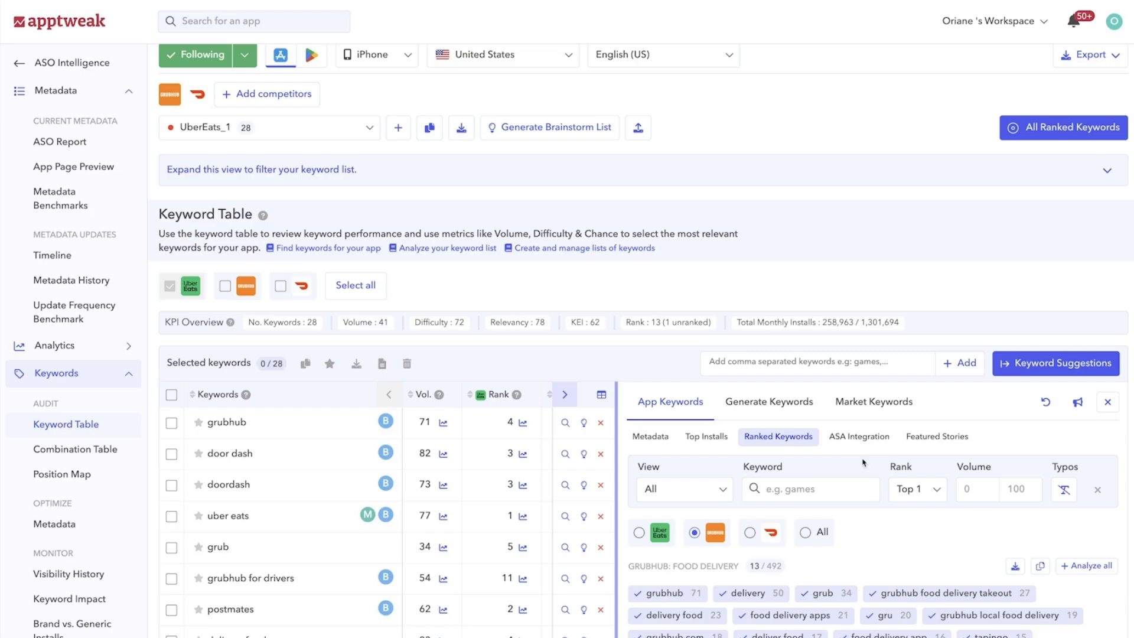
{"action": "left_click", "coordinate": [639, 534]}
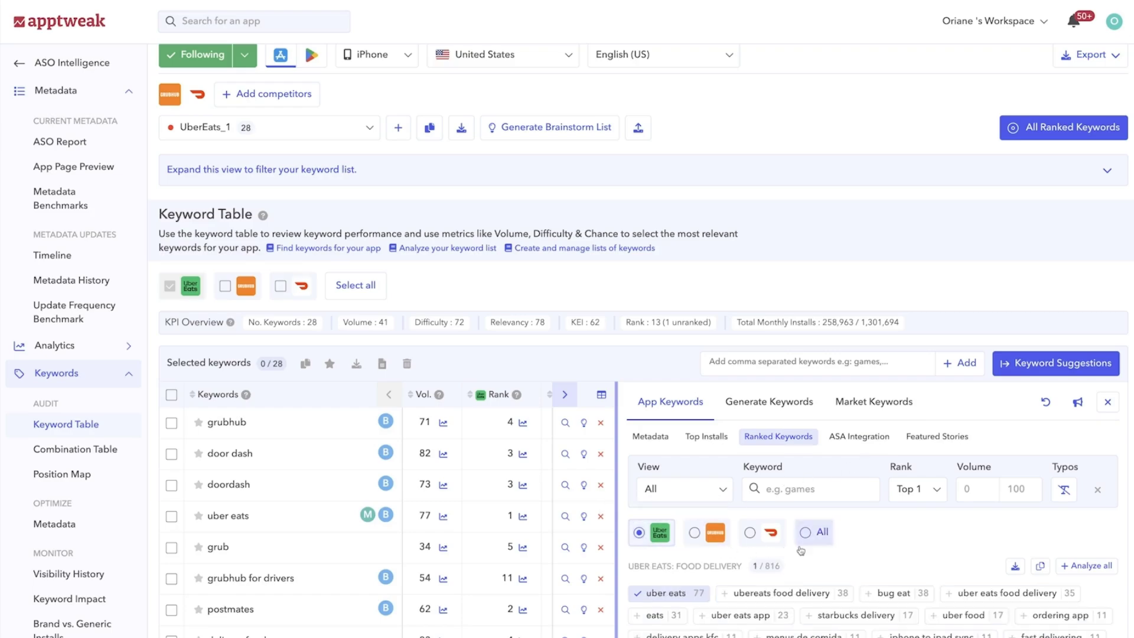
{"action": "scroll", "coordinate": [876, 529], "scroll_direction": "down", "scroll_amount": 1}
{"action": "scroll", "coordinate": [876, 529], "scroll_direction": "up", "scroll_amount": 1}
{"action": "left_click", "coordinate": [900, 594]}
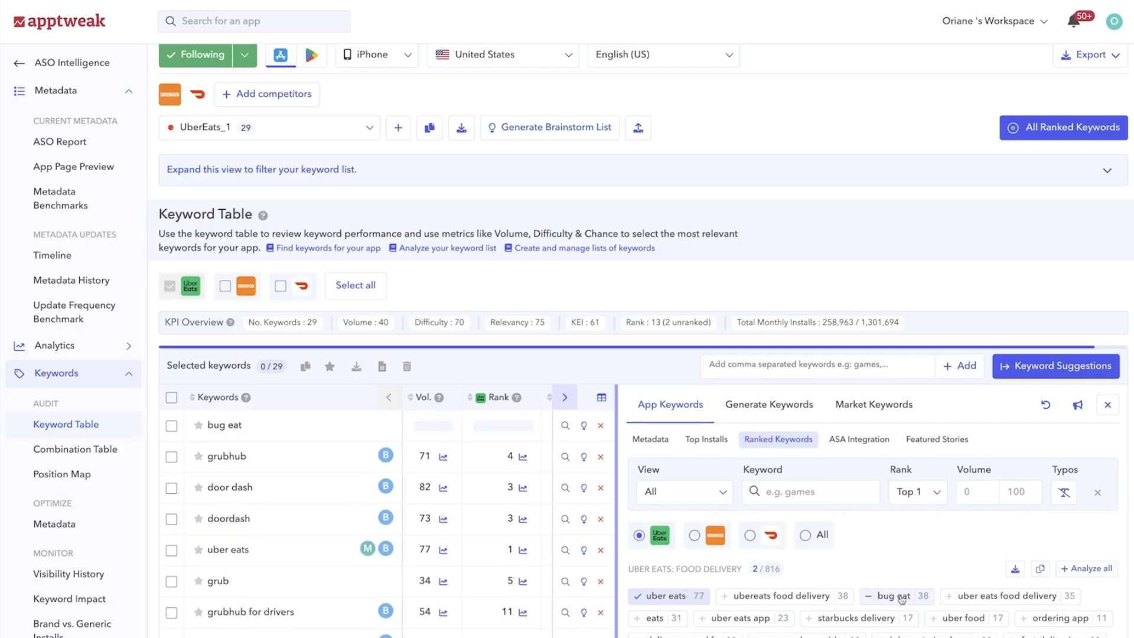
{"action": "left_click", "coordinate": [970, 617]}
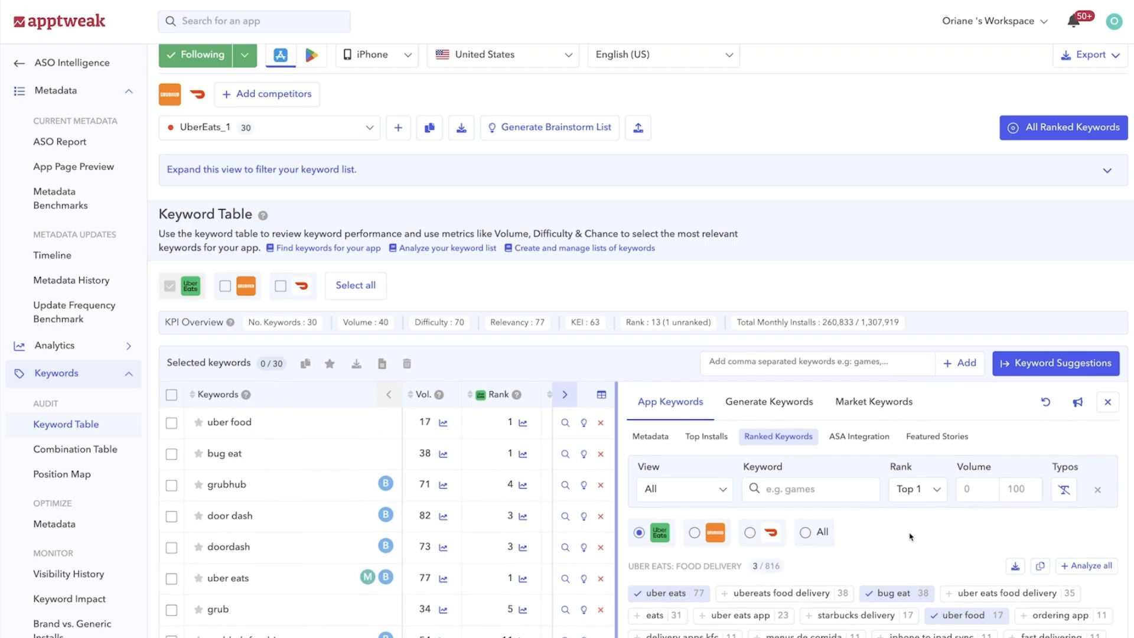
Keep the Top 1 rank filter, view Grubhub's and DoorDash's rankings, then show all Uber Eats keywords
{"action": "left_click", "coordinate": [938, 495]}
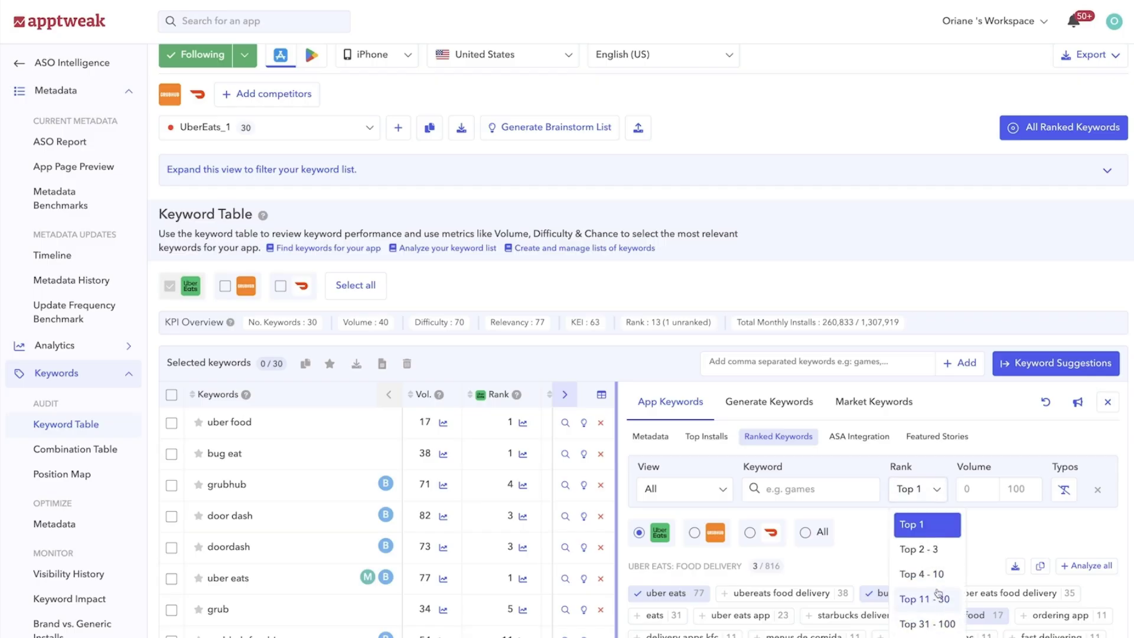
{"action": "left_click", "coordinate": [935, 491]}
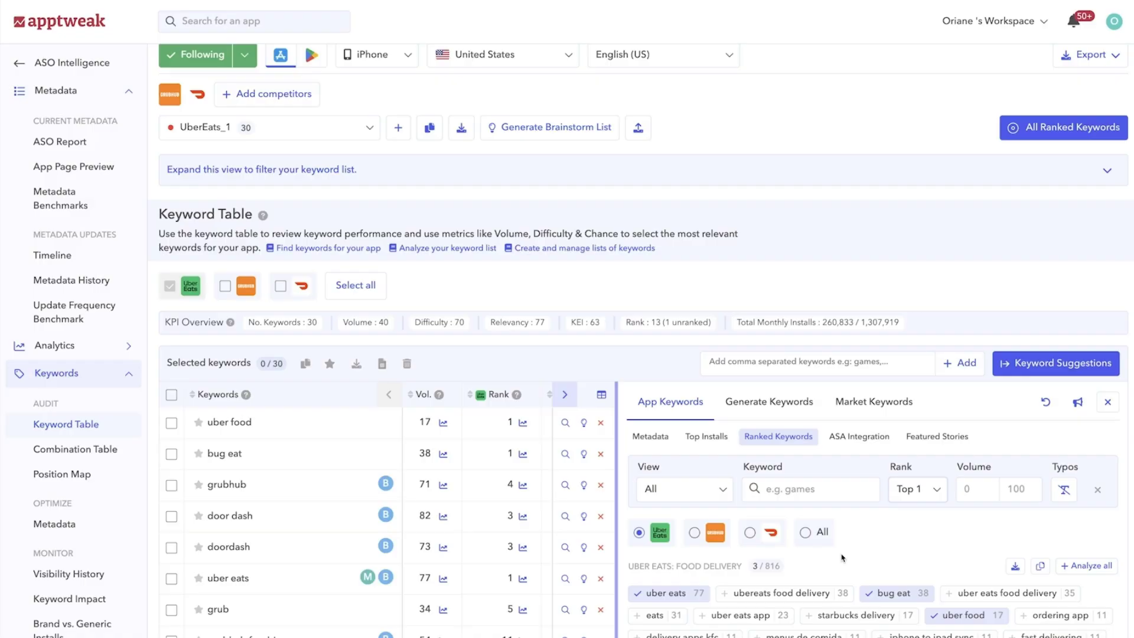
{"action": "left_click", "coordinate": [698, 539]}
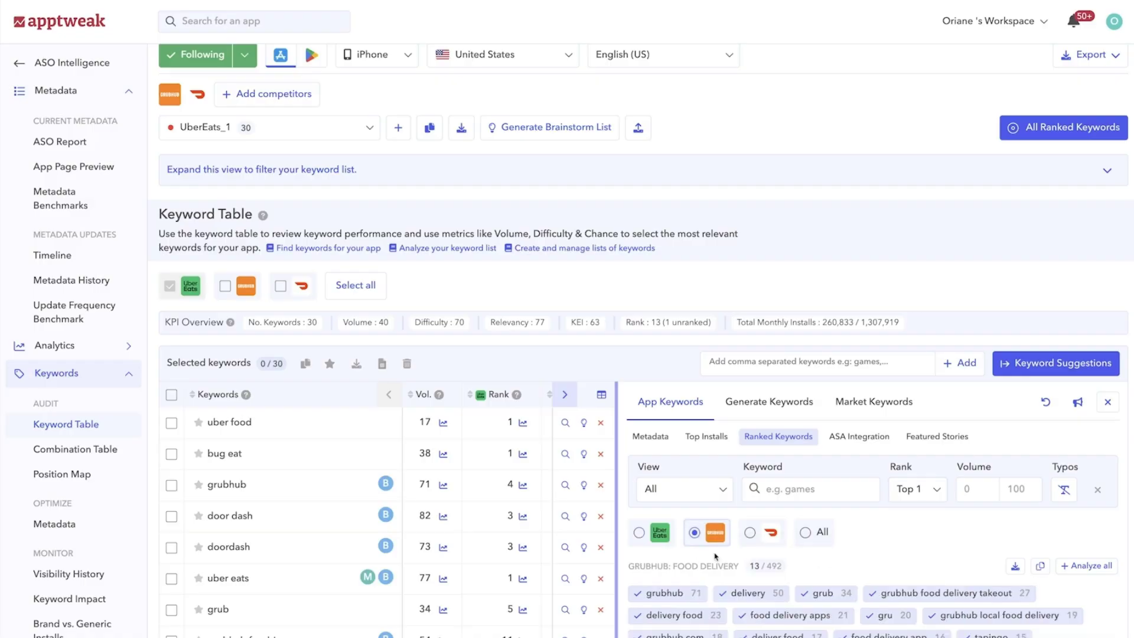
{"action": "left_click", "coordinate": [751, 534]}
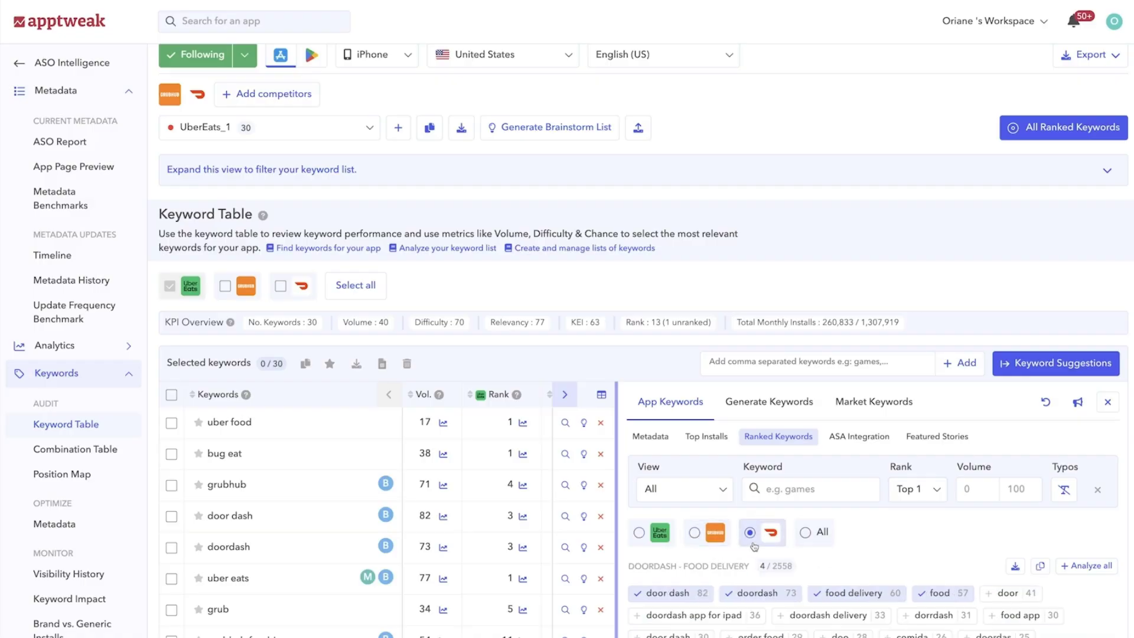
{"action": "left_click", "coordinate": [640, 534]}
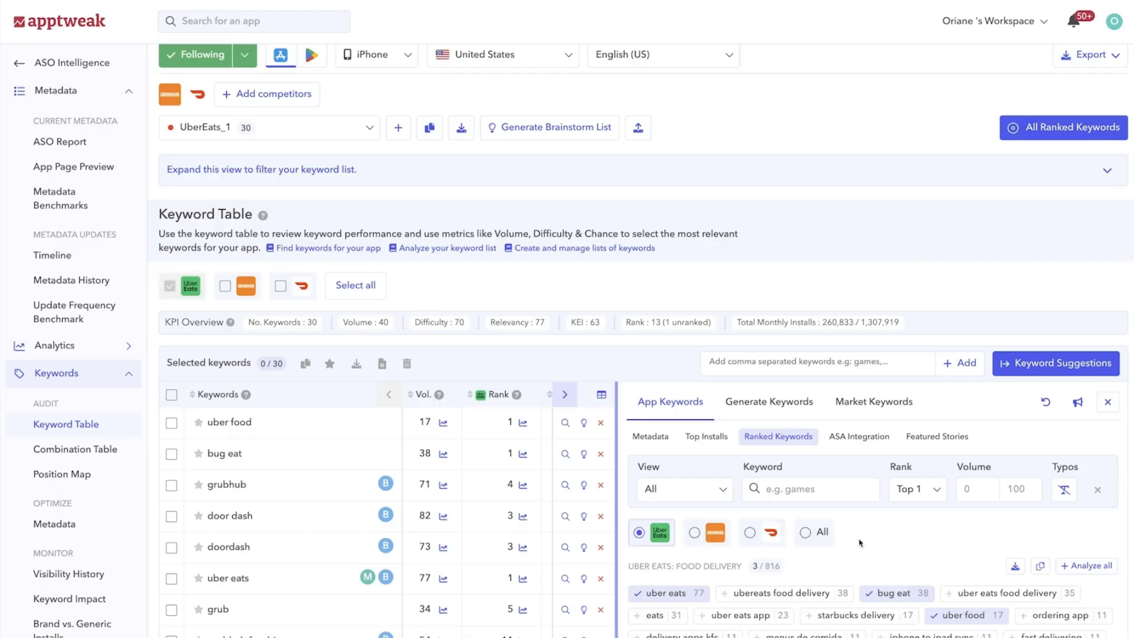
{"action": "scroll", "coordinate": [861, 542], "scroll_direction": "down", "scroll_amount": 1}
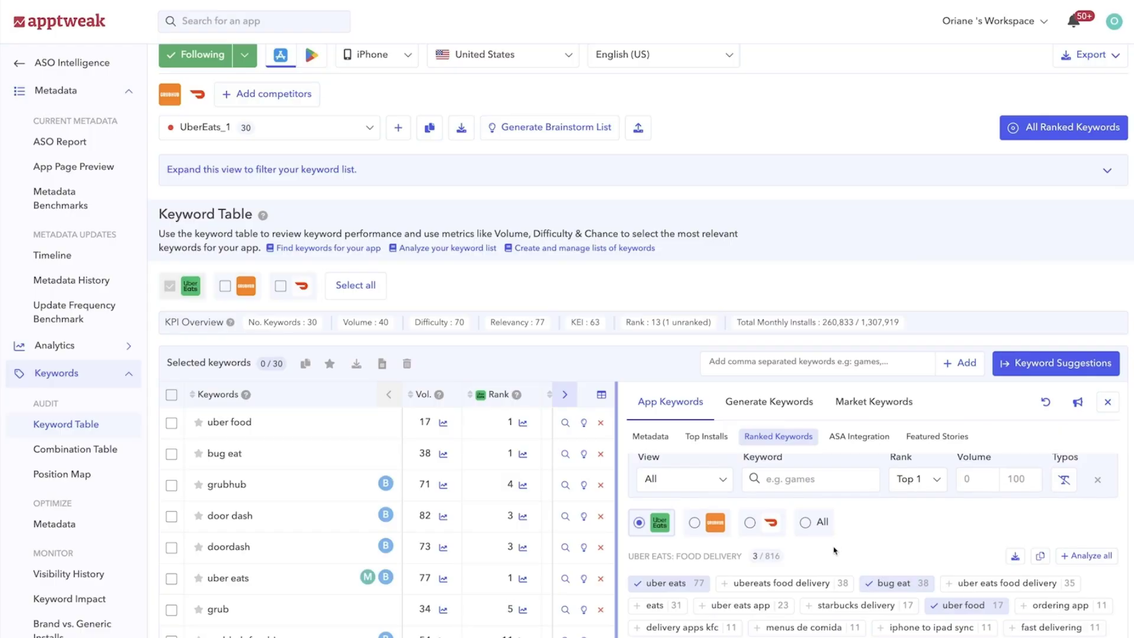
{"action": "left_click", "coordinate": [724, 485]}
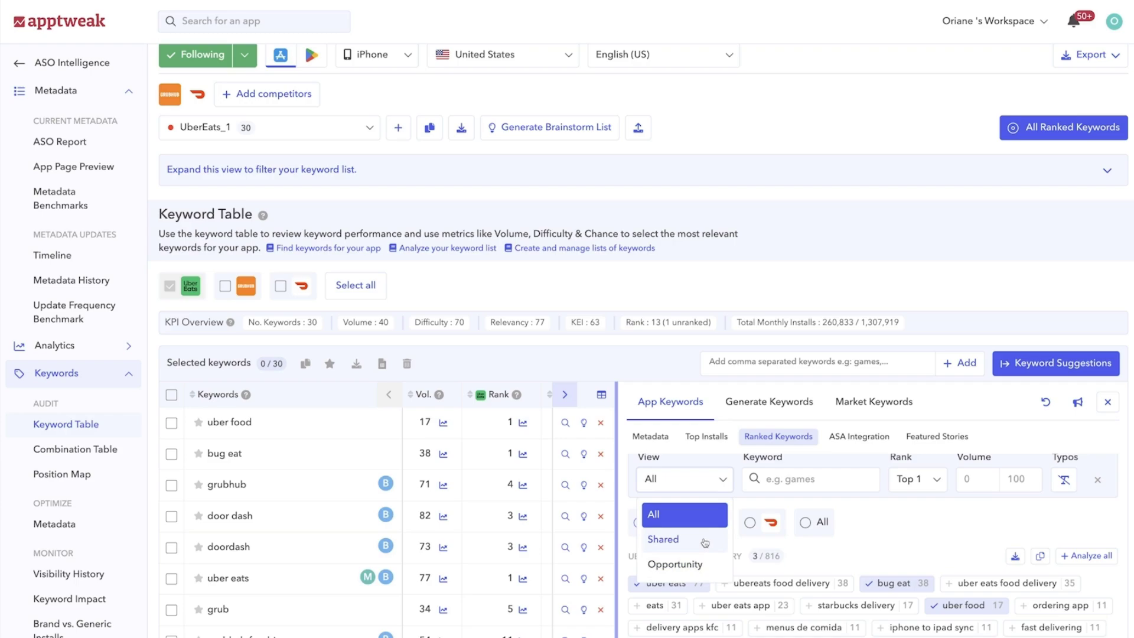
{"action": "left_click", "coordinate": [742, 502]}
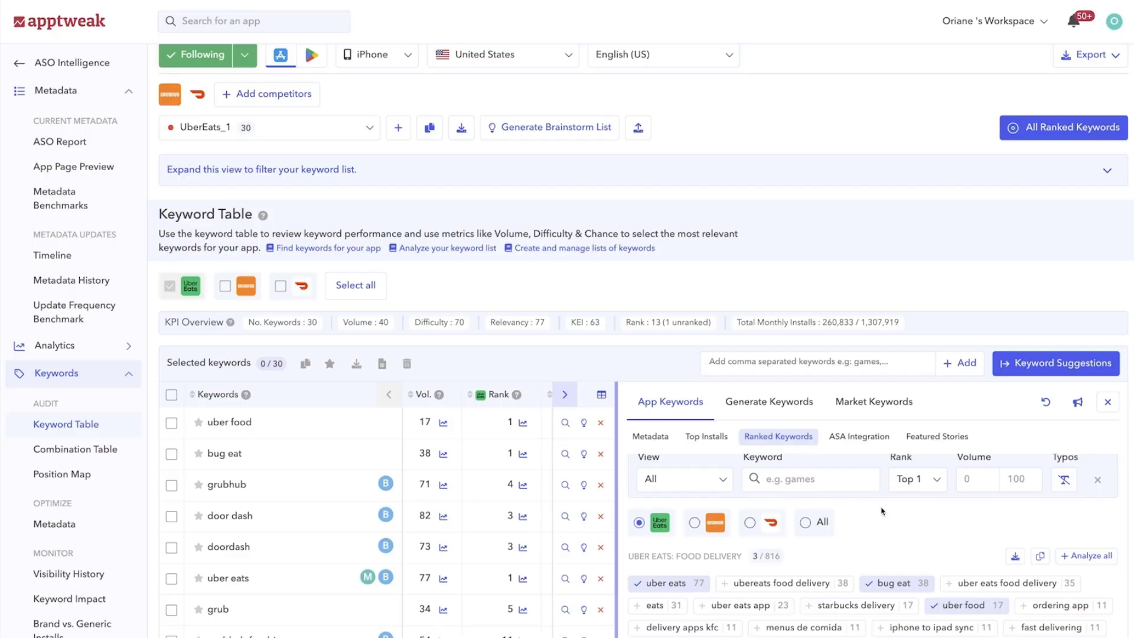
Open the ASA Integration section and dismiss the Search Ads console connection window
{"action": "left_click", "coordinate": [864, 438]}
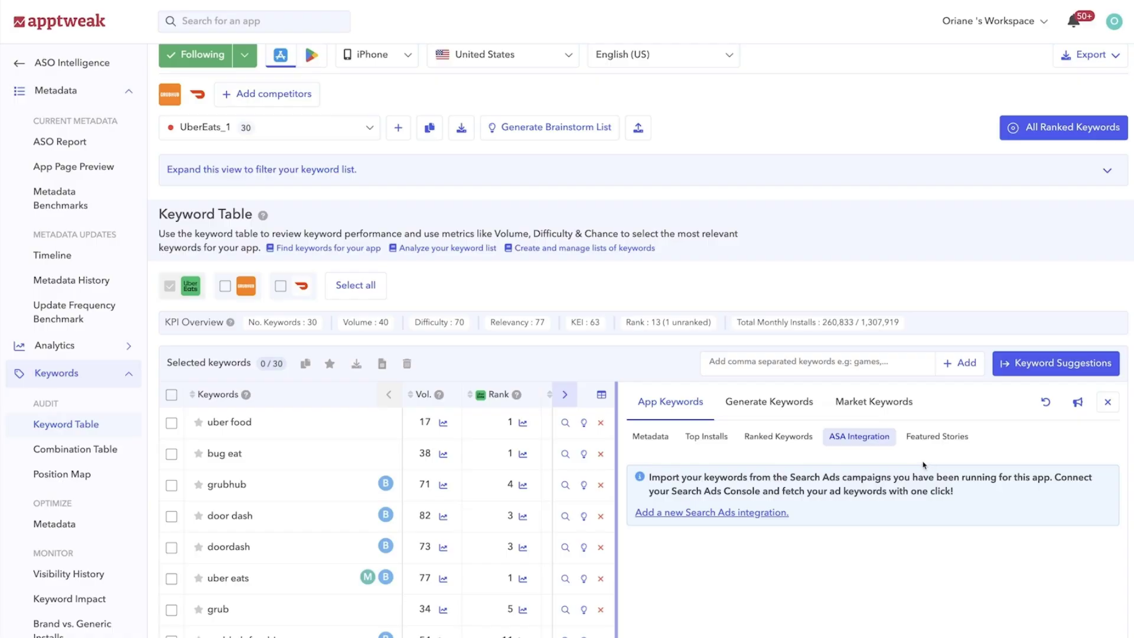
{"action": "left_click", "coordinate": [783, 519]}
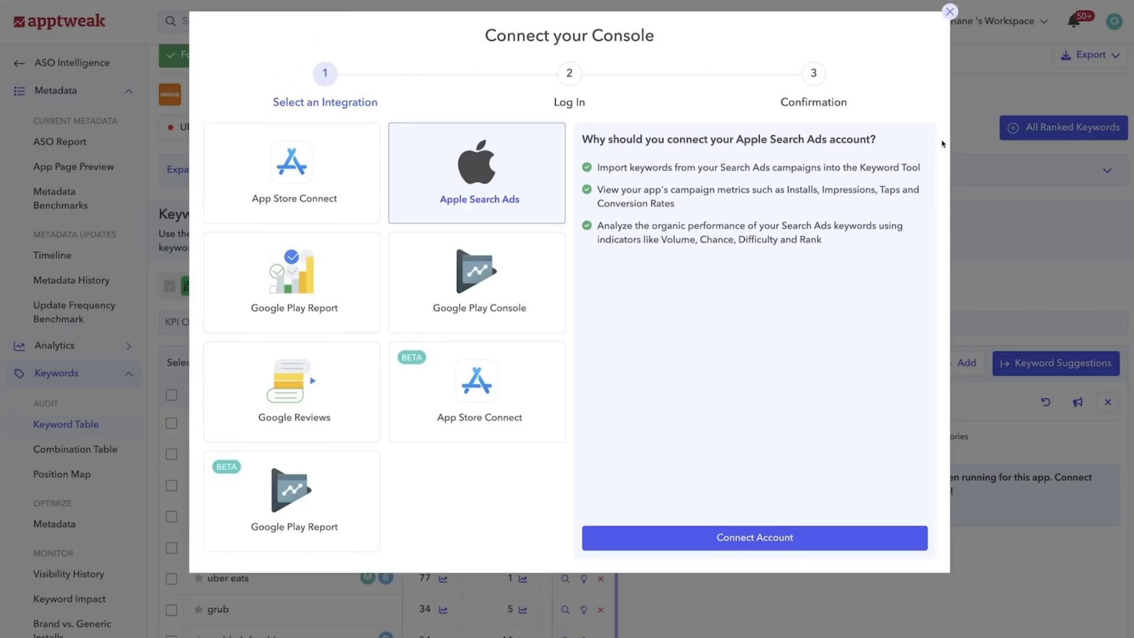
{"action": "left_click", "coordinate": [949, 12]}
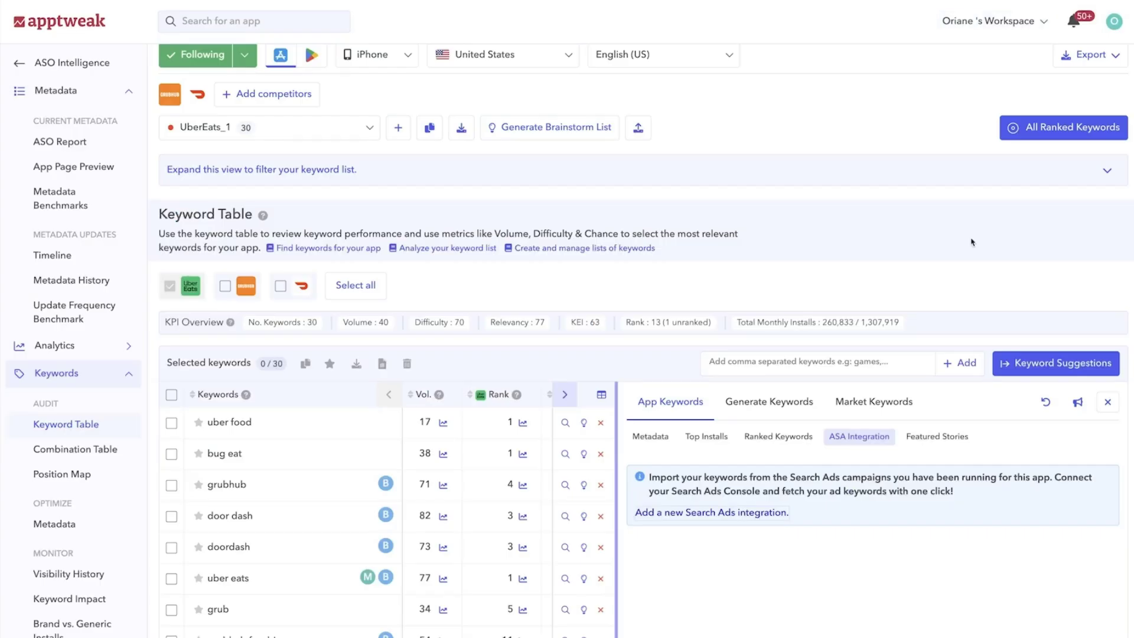
Run a Semantic Keywords search for 'food' under Generate Keywords
{"action": "left_click", "coordinate": [811, 409]}
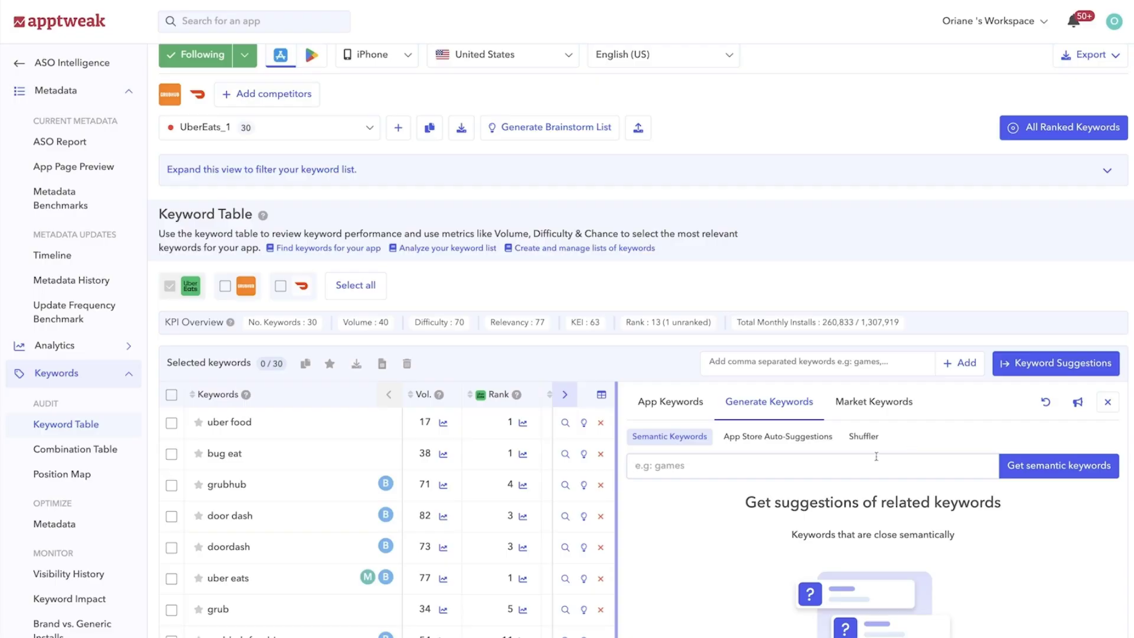
{"action": "type", "text": "food"}
{"action": "key", "text": "Return"}
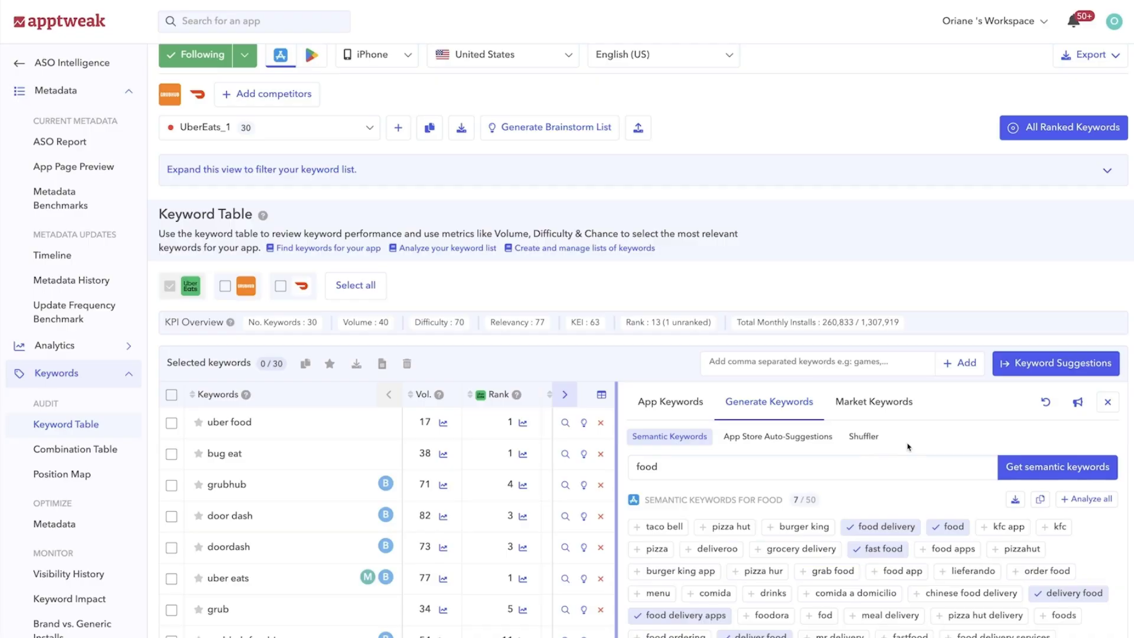
Fetch App Store auto-suggestions and related keywords for 'fast food'
{"action": "left_click", "coordinate": [821, 441]}
{"action": "type", "text": "fast food"}
{"action": "key", "text": "Return"}
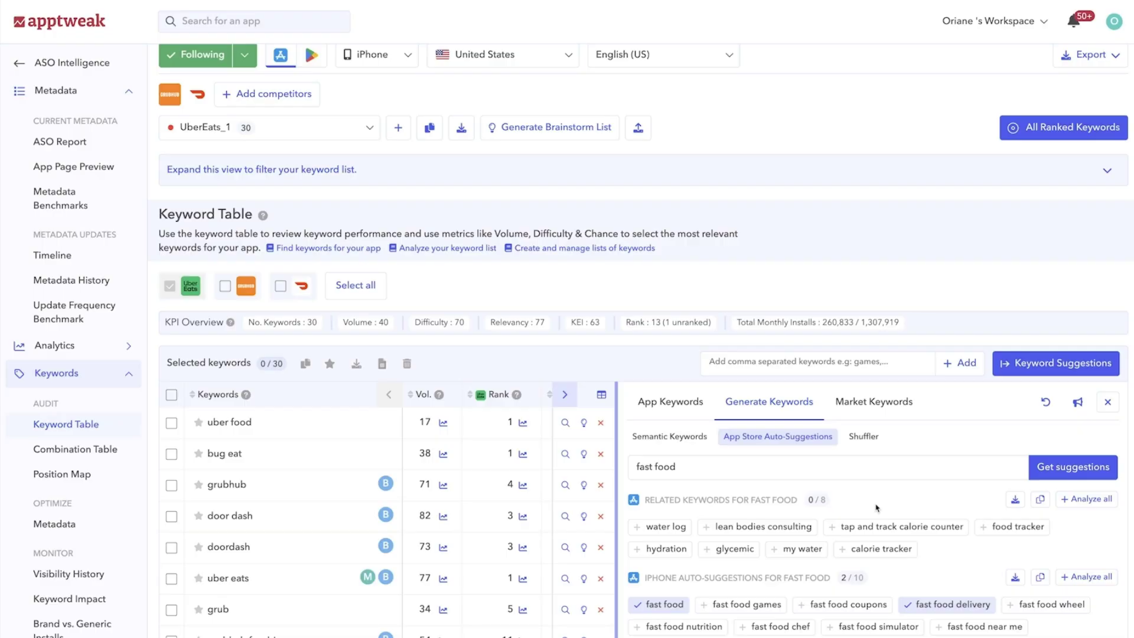
Generate Shuffler combinations from the seed keywords fast, food and eat
{"action": "left_click", "coordinate": [874, 440]}
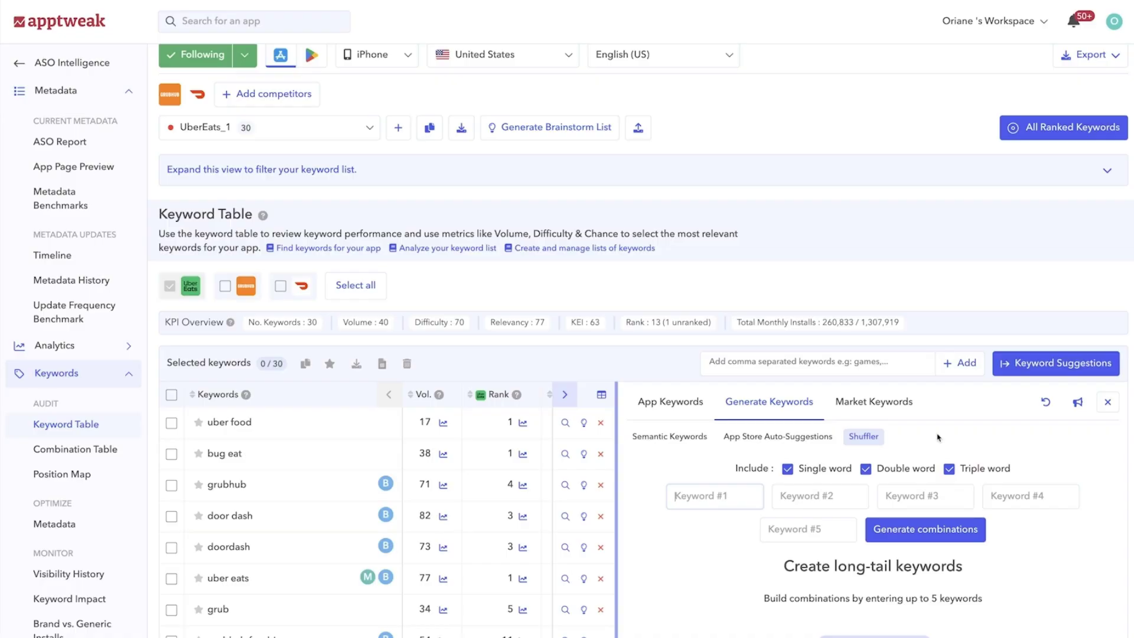
{"action": "type", "text": "fast"}
{"action": "left_click", "coordinate": [841, 498]}
{"action": "type", "text": "food"}
{"action": "left_click", "coordinate": [895, 499]}
{"action": "type", "text": "eat"}
{"action": "left_click", "coordinate": [925, 529]}
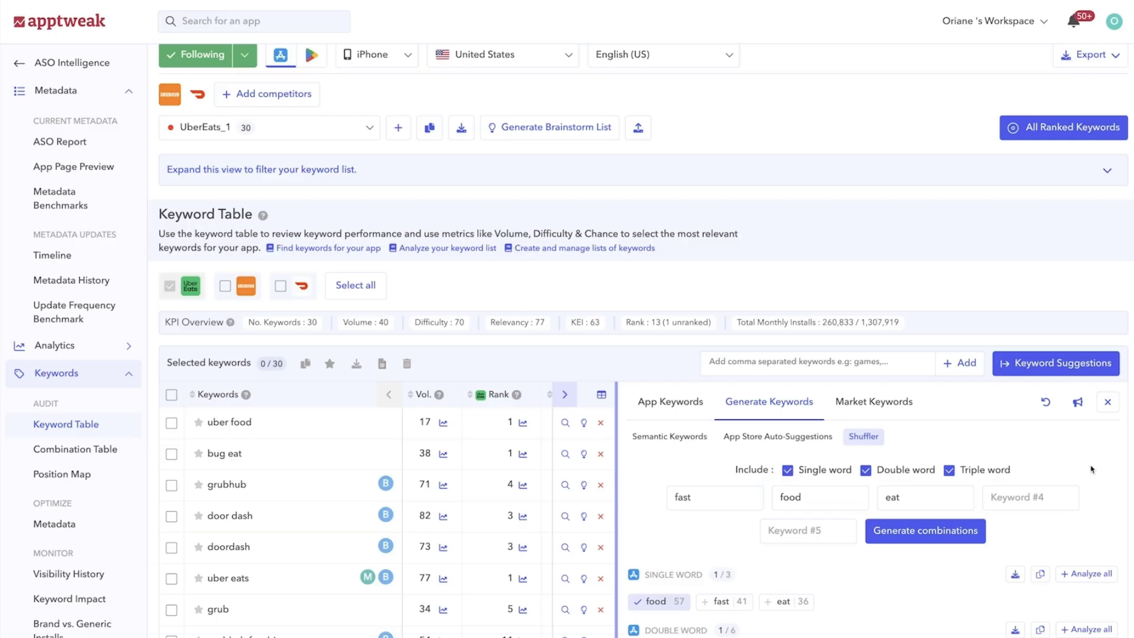
{"action": "scroll", "coordinate": [1092, 470], "scroll_direction": "down", "scroll_amount": 1}
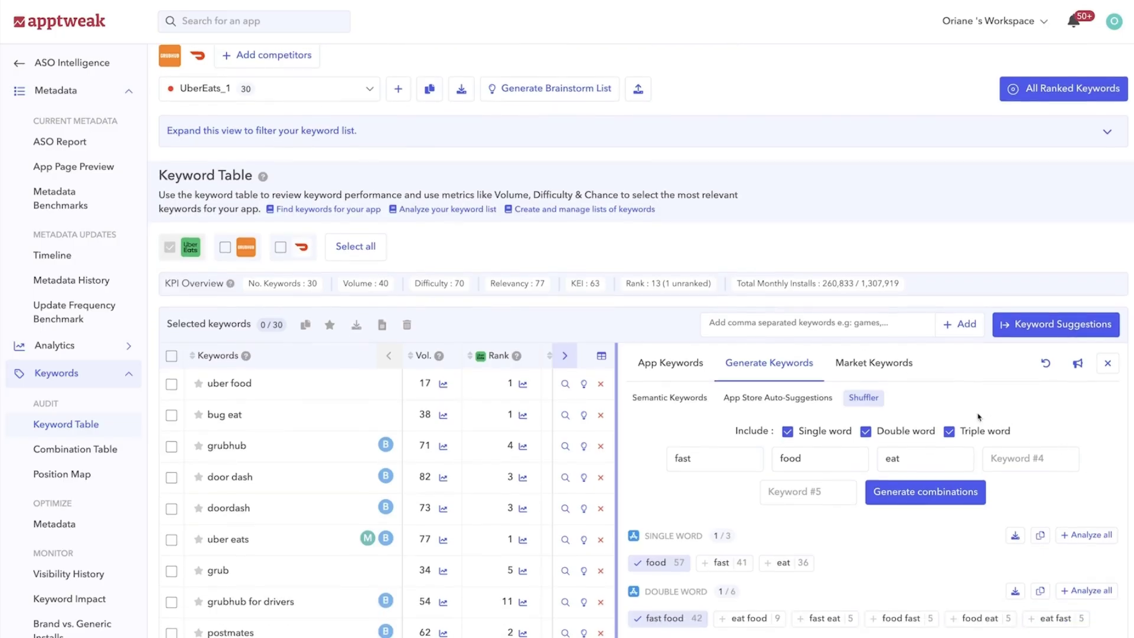
Show Market Keywords for the Food & Drink category, then last week's Top Growth keywords led by silly (+26)
{"action": "left_click", "coordinate": [910, 374]}
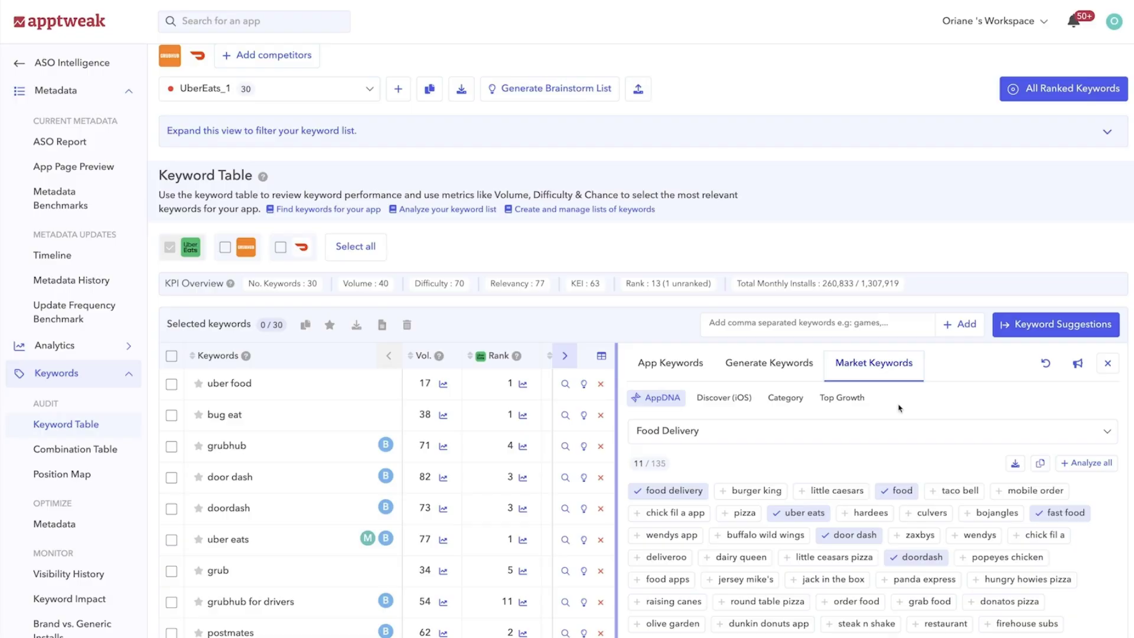
{"action": "left_click", "coordinate": [785, 398]}
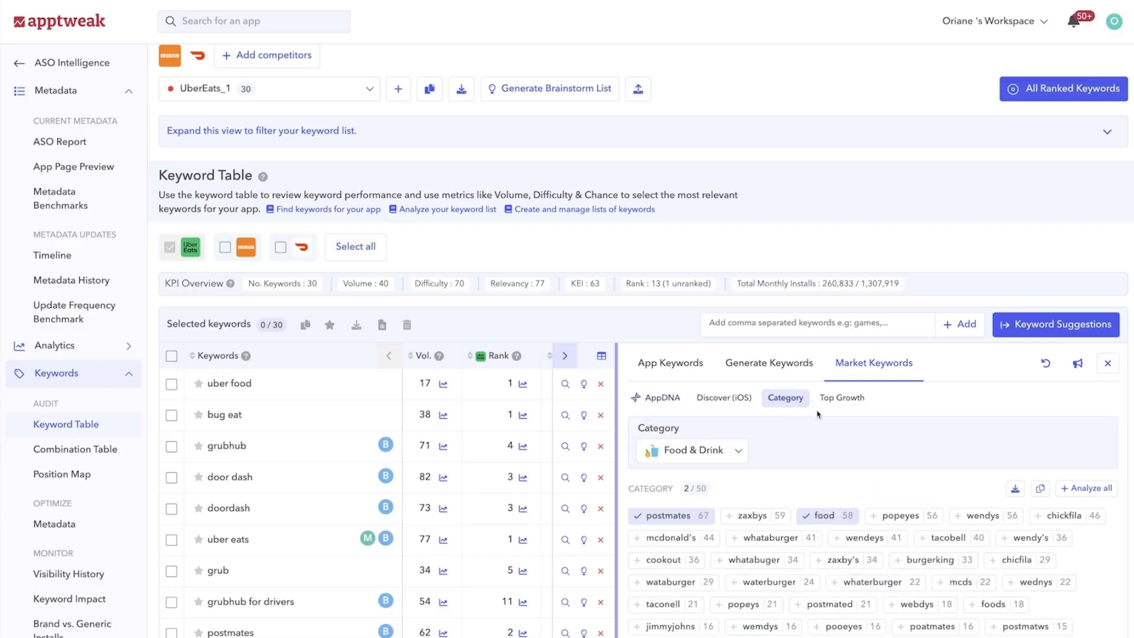
{"action": "left_click", "coordinate": [842, 400]}
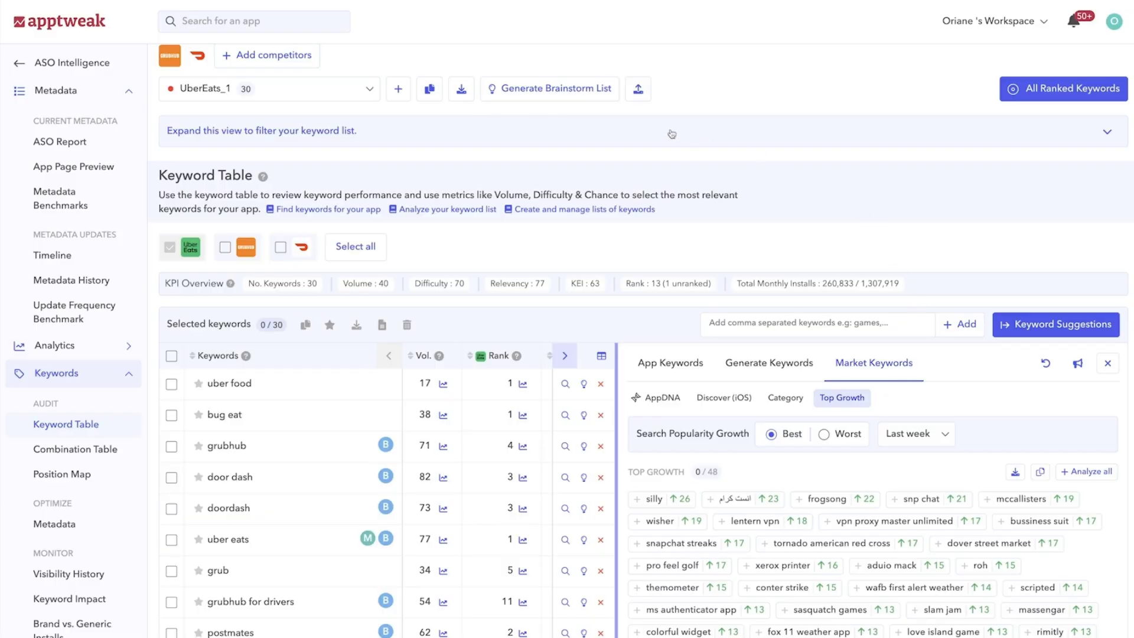
Generate a Brainstorm list for Uber Eats, producing Keywords List # 1 with 33 keywords
{"action": "left_click", "coordinate": [593, 92]}
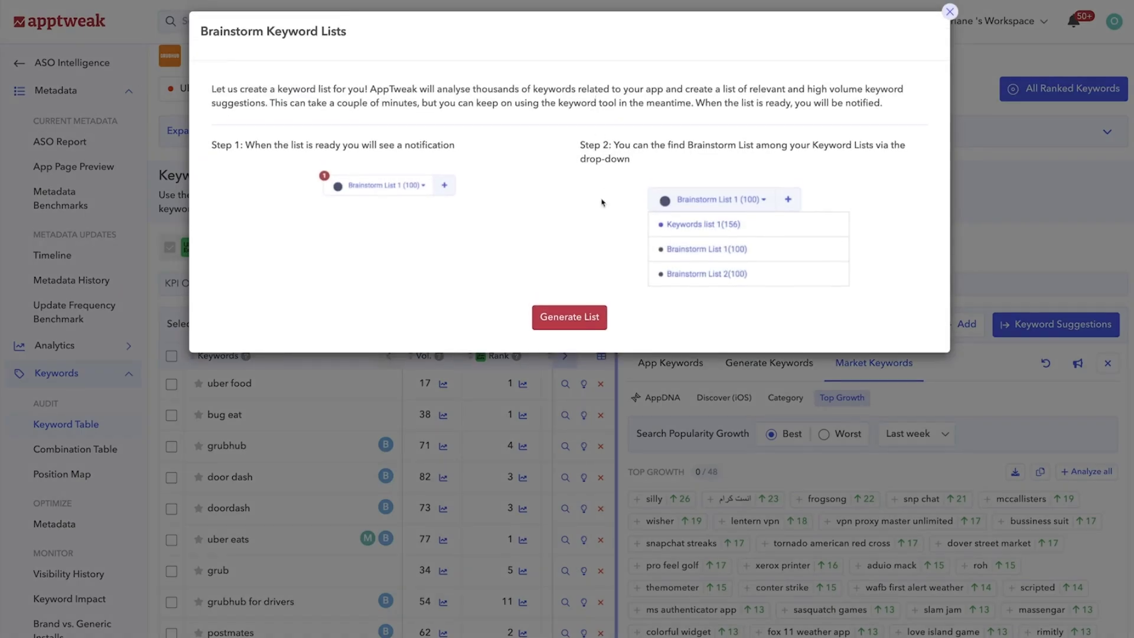
{"action": "left_click", "coordinate": [582, 328]}
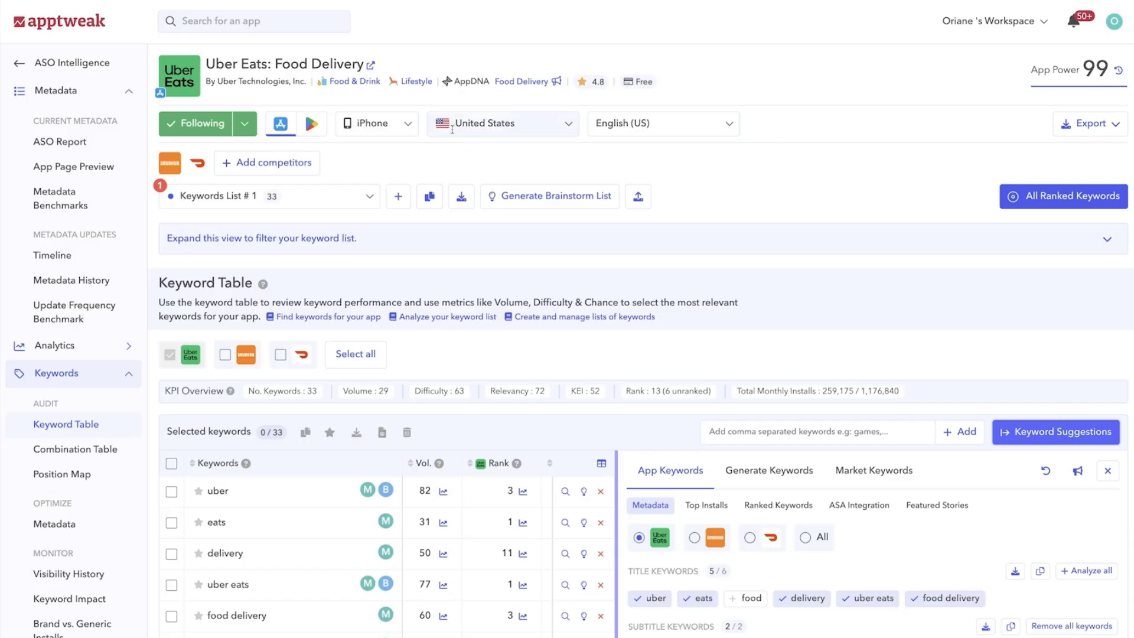
Change the store country to France to load the French Uber Eats keywords
{"action": "left_click", "coordinate": [452, 127]}
{"action": "type", "text": "france"}
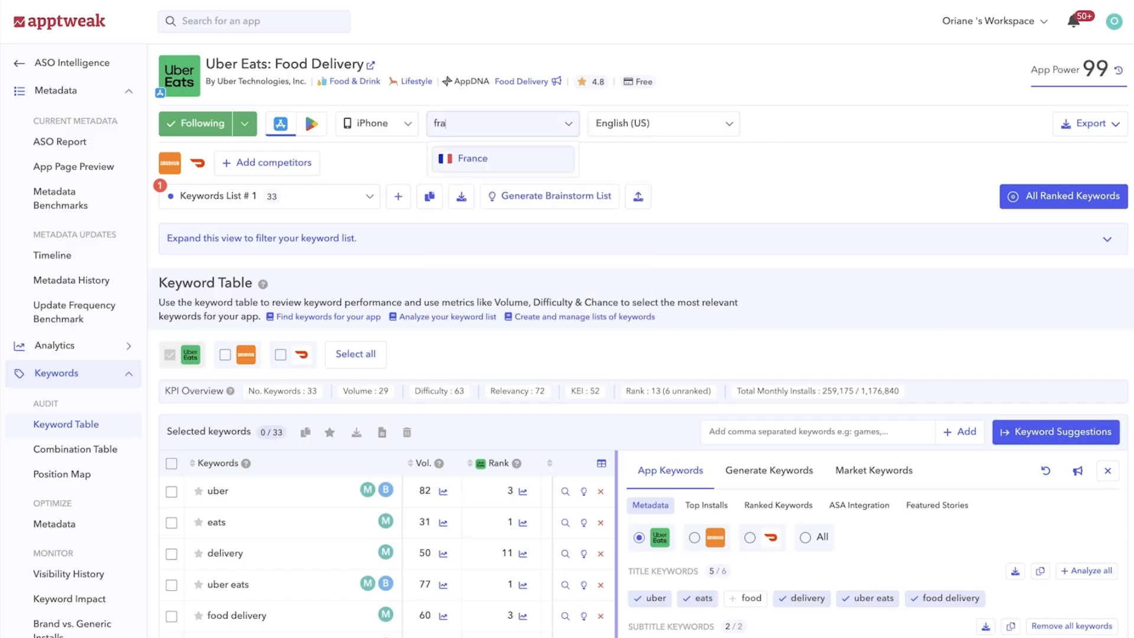
{"action": "left_click", "coordinate": [501, 165]}
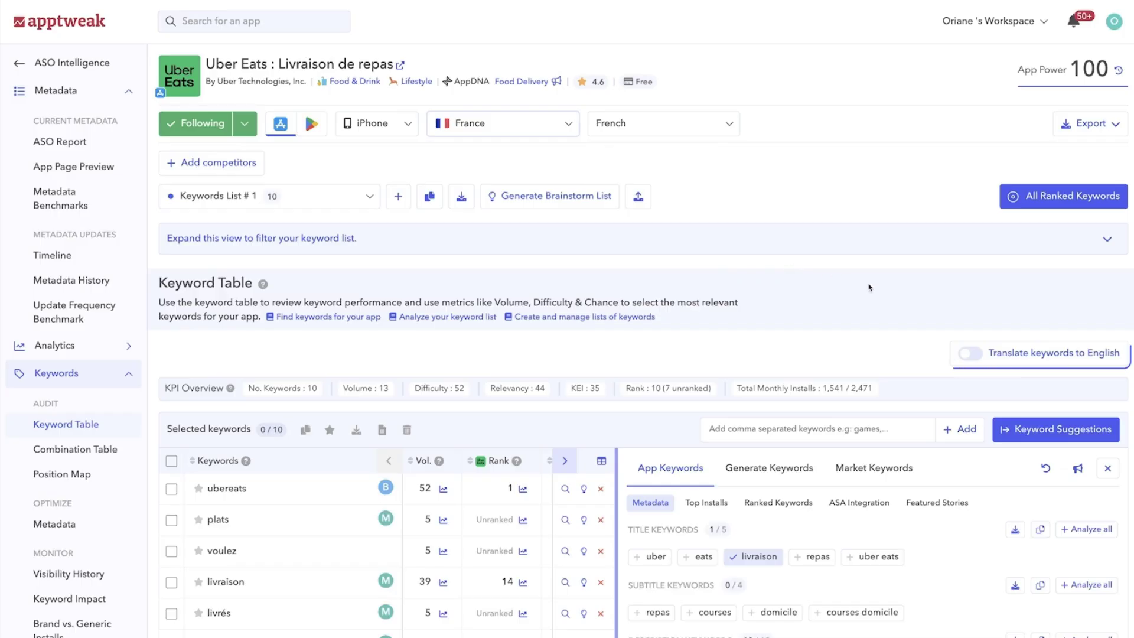
{"action": "left_click", "coordinate": [978, 364]}
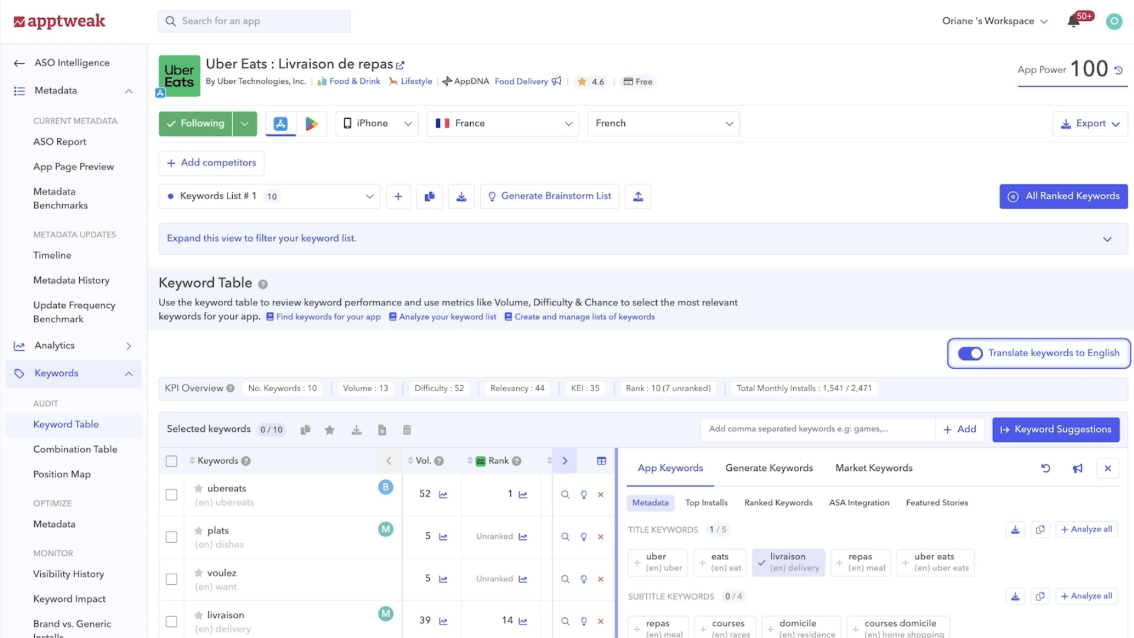
{"action": "scroll", "coordinate": [642, 342], "scroll_direction": "down", "scroll_amount": 3}
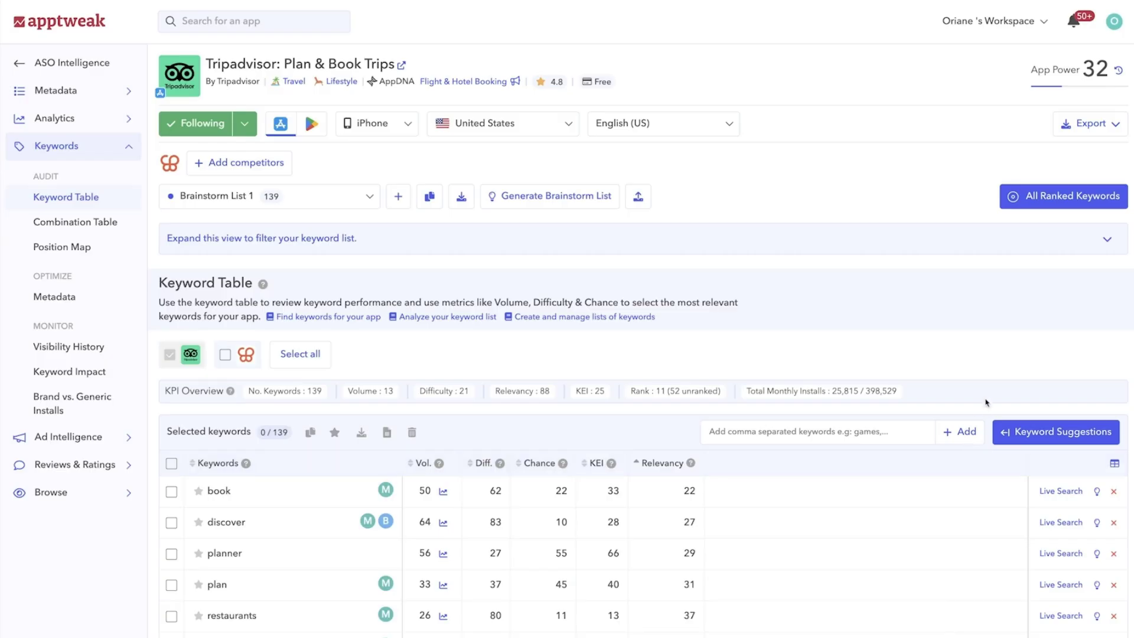
{"action": "scroll", "coordinate": [1086, 342], "scroll_direction": "down", "scroll_amount": 3}
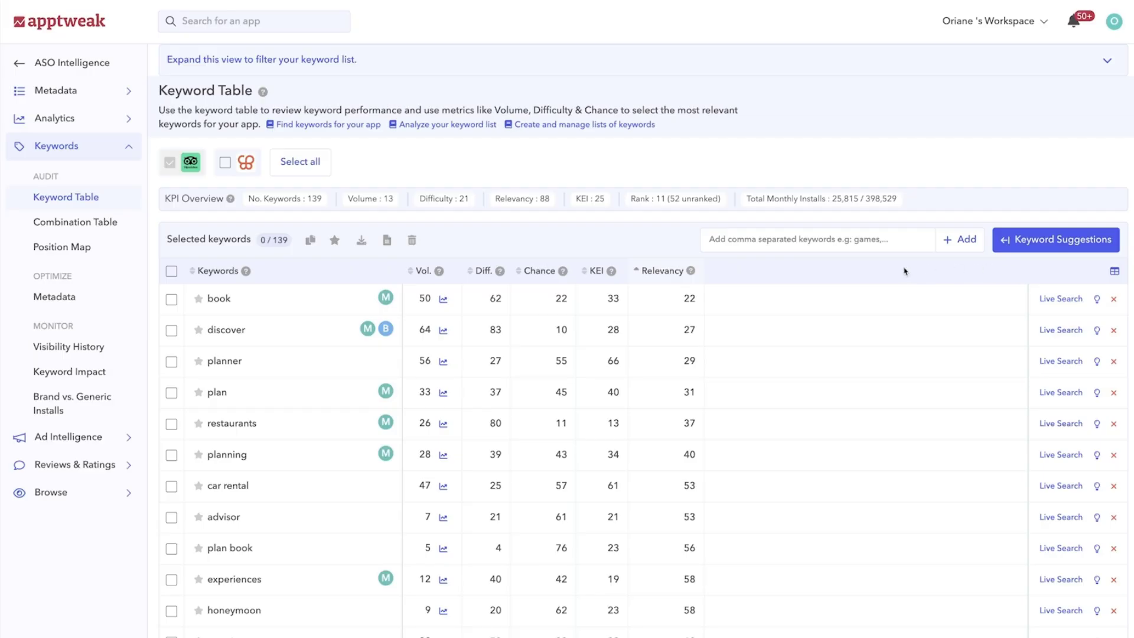
{"action": "left_click", "coordinate": [679, 272]}
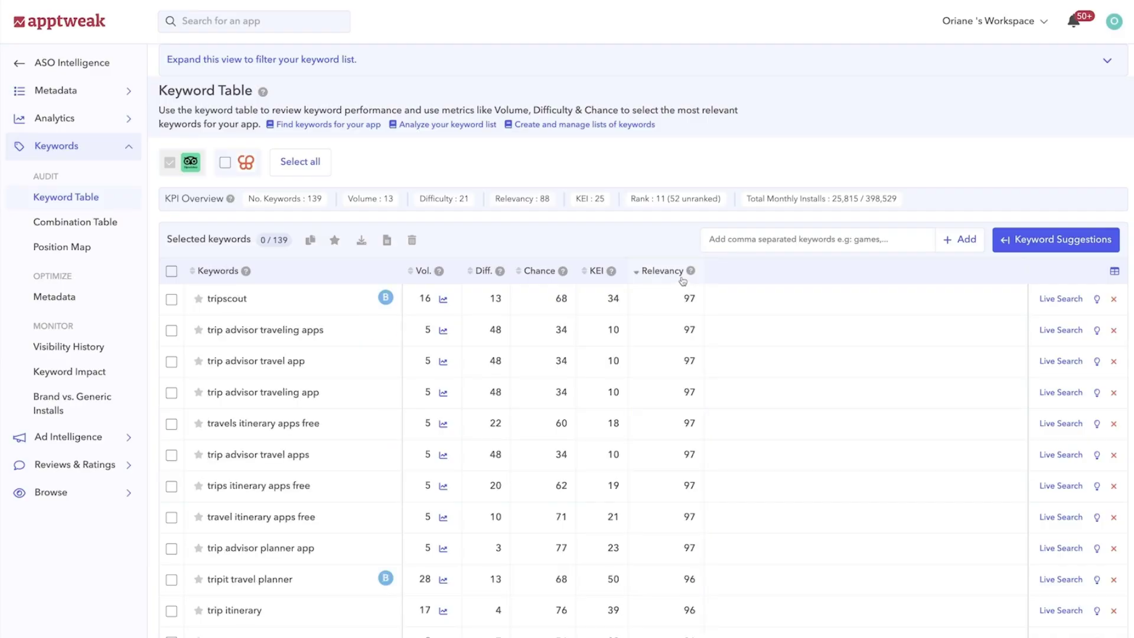
{"action": "left_click", "coordinate": [682, 277]}
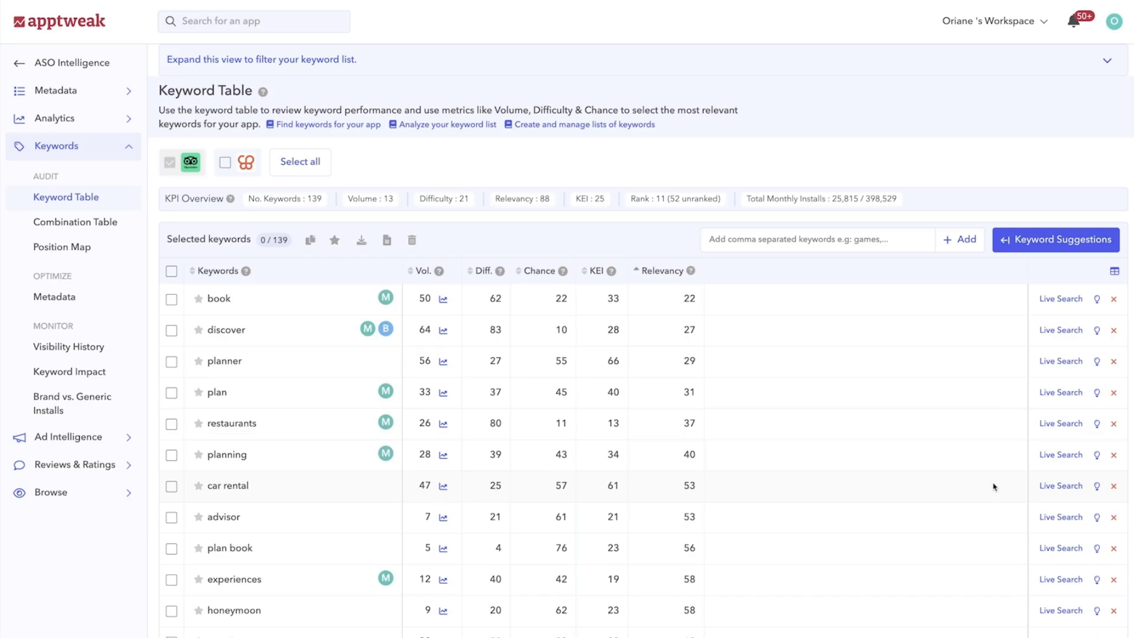
{"action": "left_click", "coordinate": [1059, 487]}
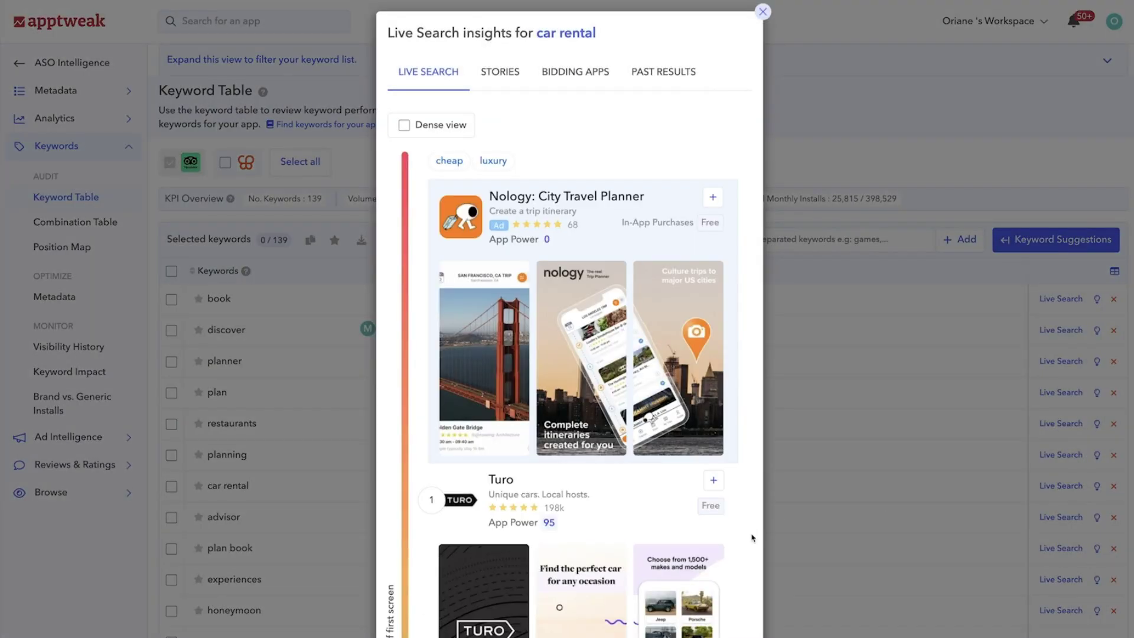
{"action": "scroll", "coordinate": [751, 539], "scroll_direction": "down", "scroll_amount": 6}
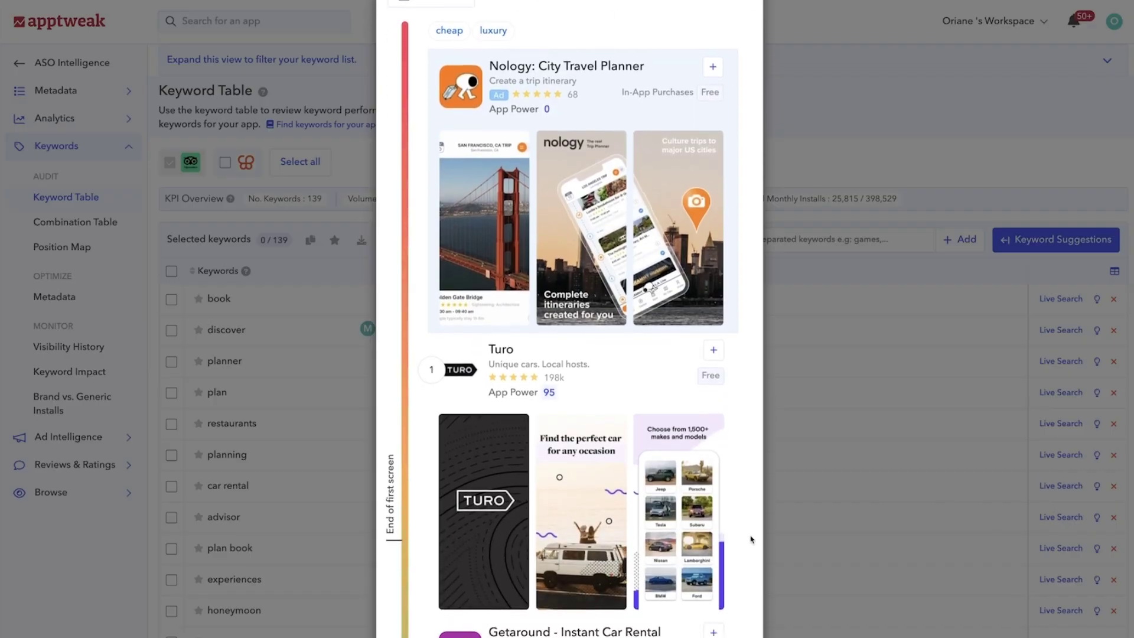
{"action": "scroll", "coordinate": [751, 540], "scroll_direction": "down", "scroll_amount": 8}
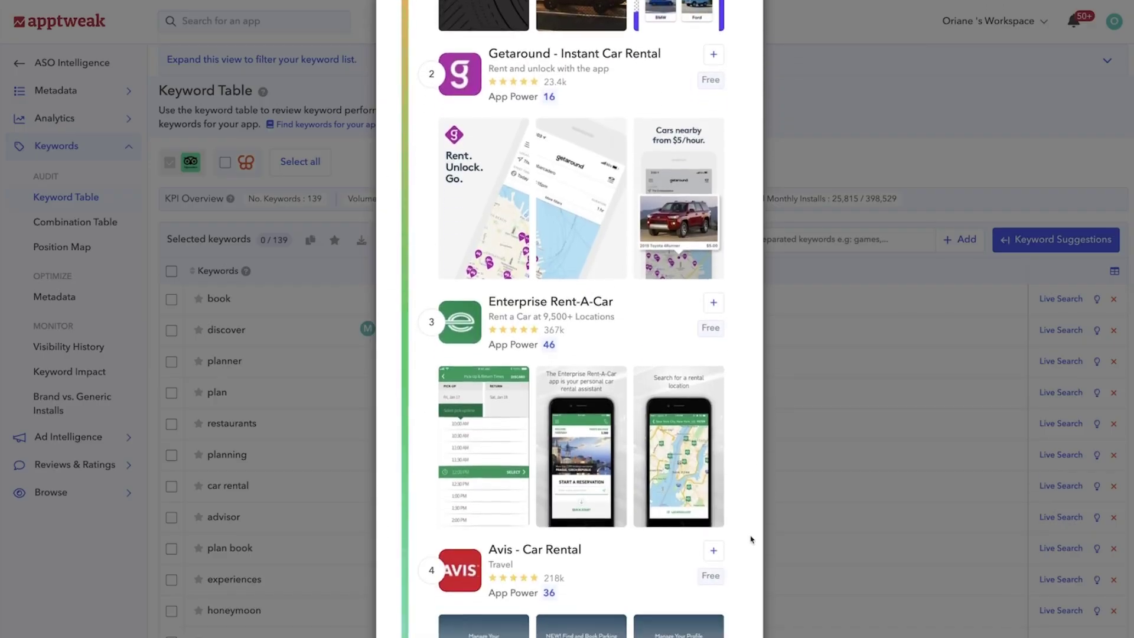
{"action": "scroll", "coordinate": [752, 539], "scroll_direction": "down", "scroll_amount": 5}
{"action": "scroll", "coordinate": [751, 540], "scroll_direction": "down", "scroll_amount": 5}
{"action": "scroll", "coordinate": [751, 539], "scroll_direction": "up", "scroll_amount": 11}
{"action": "scroll", "coordinate": [751, 539], "scroll_direction": "up", "scroll_amount": 7}
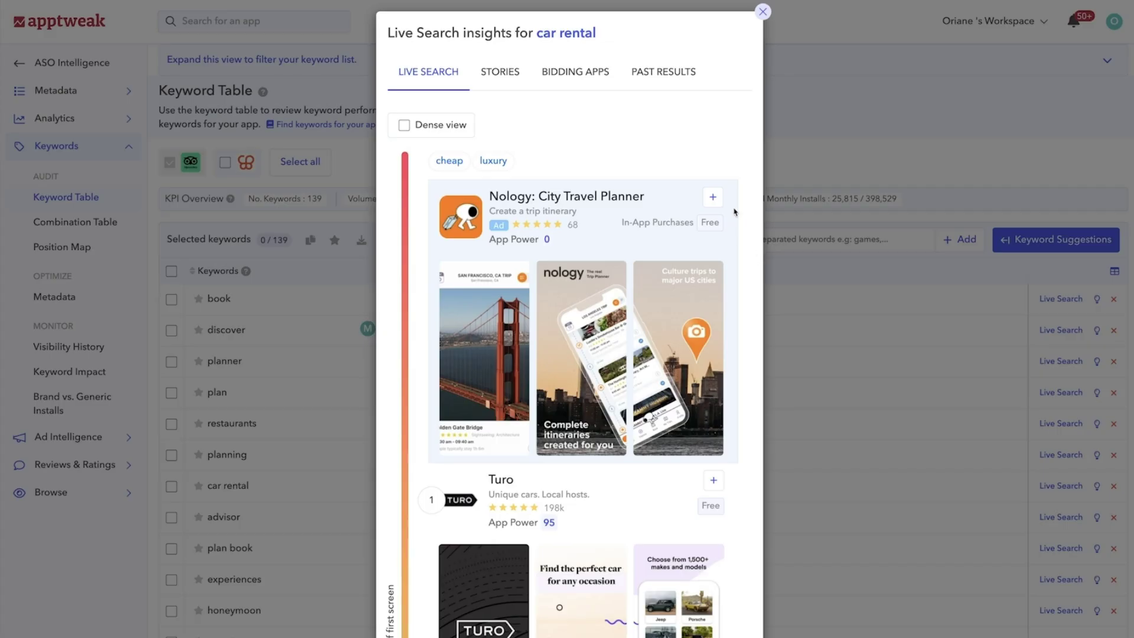
View car rental's Past Results chart for 12/07–12/21/2022, where Turo ranks first daily
{"action": "left_click", "coordinate": [677, 77]}
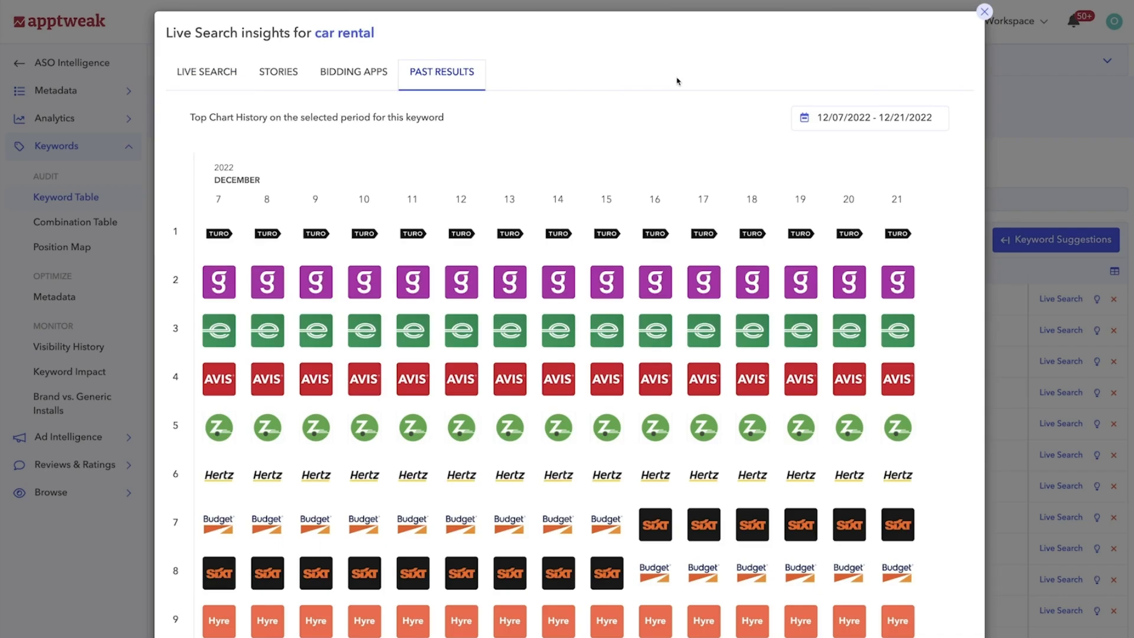
{"action": "mouse_move", "coordinate": [964, 179]}
{"action": "scroll", "coordinate": [960, 171], "scroll_direction": "down", "scroll_amount": 4}
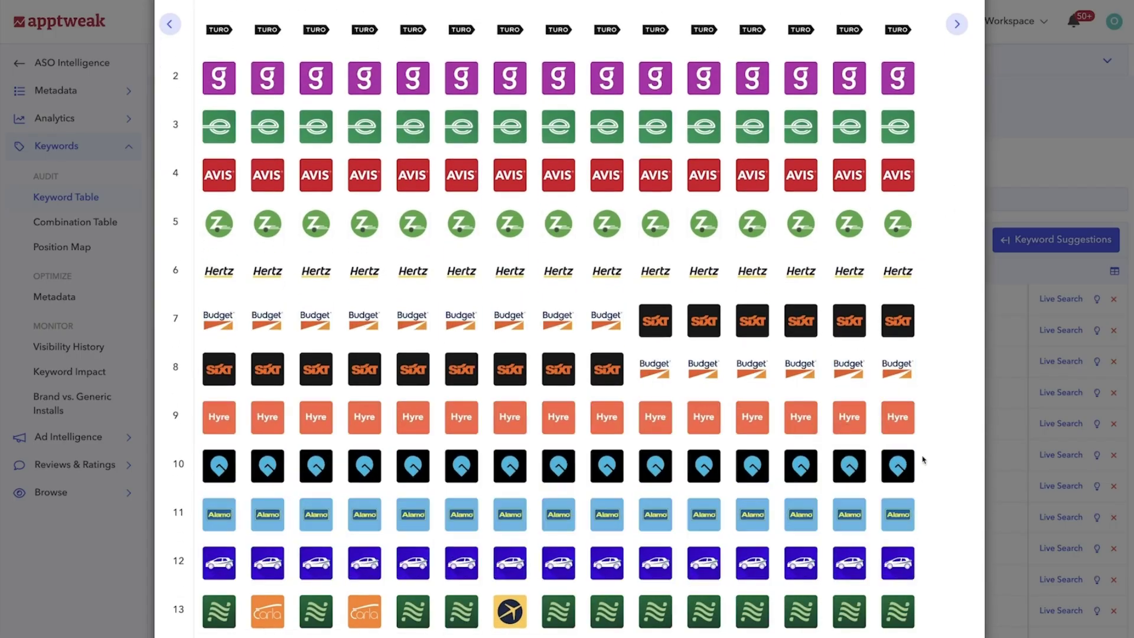
{"action": "scroll", "coordinate": [947, 236], "scroll_direction": "up", "scroll_amount": 4}
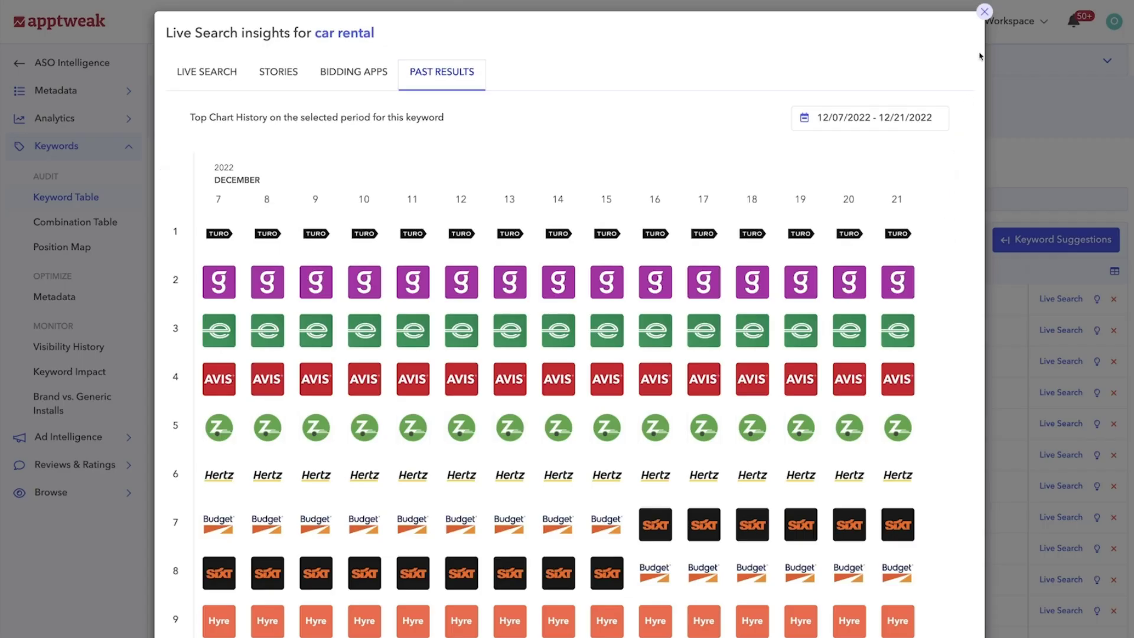
Close the car rental insights and sort Tripadvisor keywords by descending volume, airbnb (72) first
{"action": "left_click", "coordinate": [985, 12]}
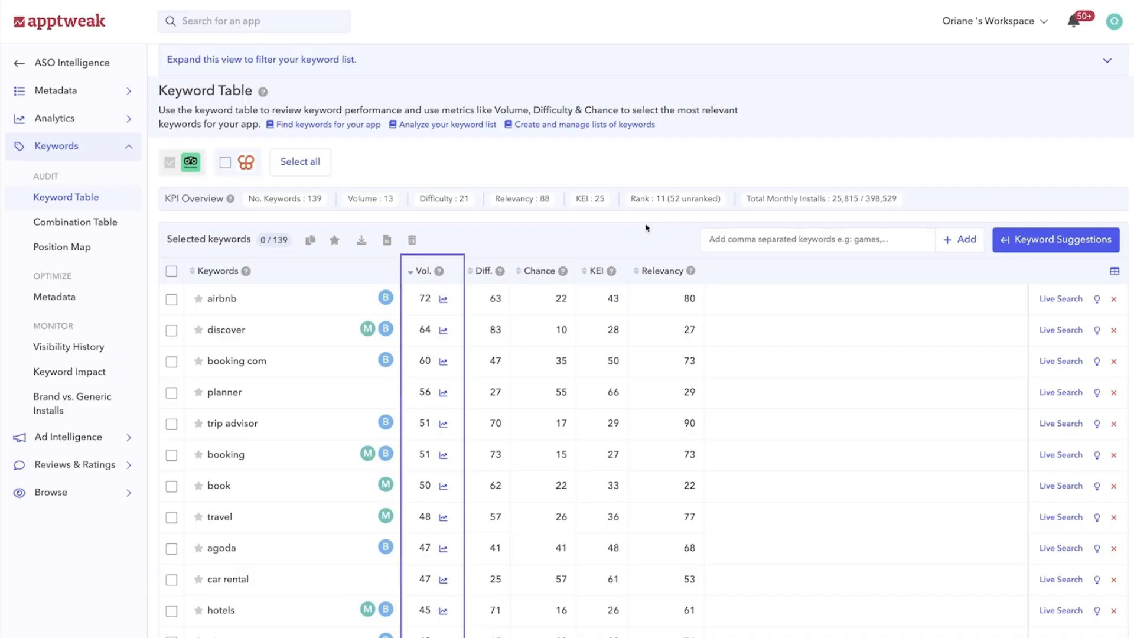
{"action": "left_click", "coordinate": [453, 278]}
{"action": "left_click", "coordinate": [453, 278]}
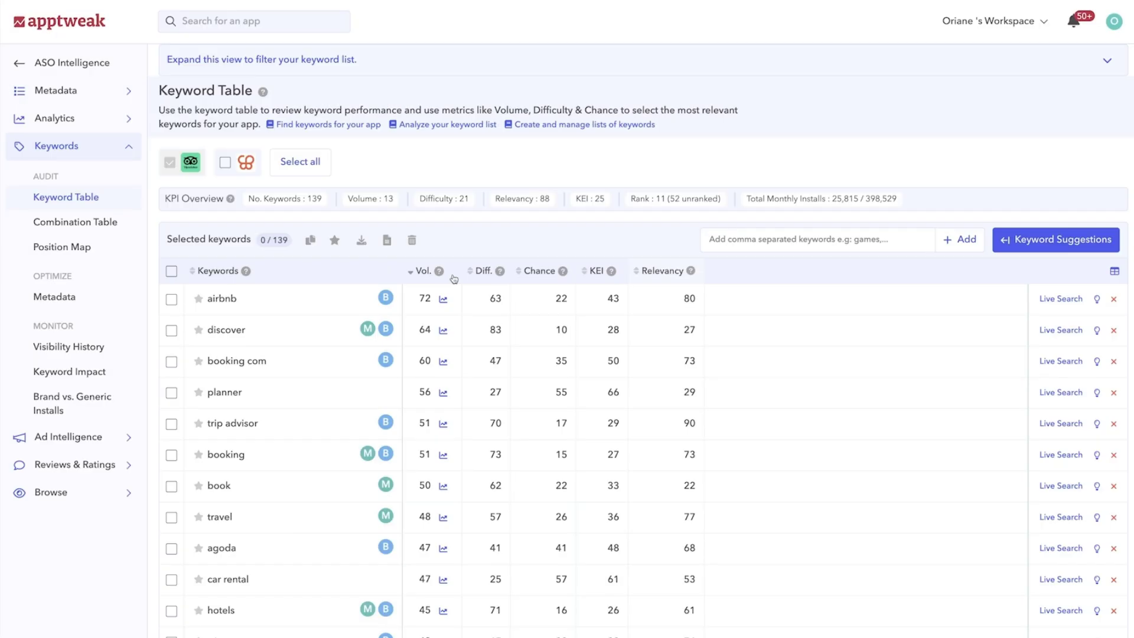
{"action": "left_click", "coordinate": [443, 488]}
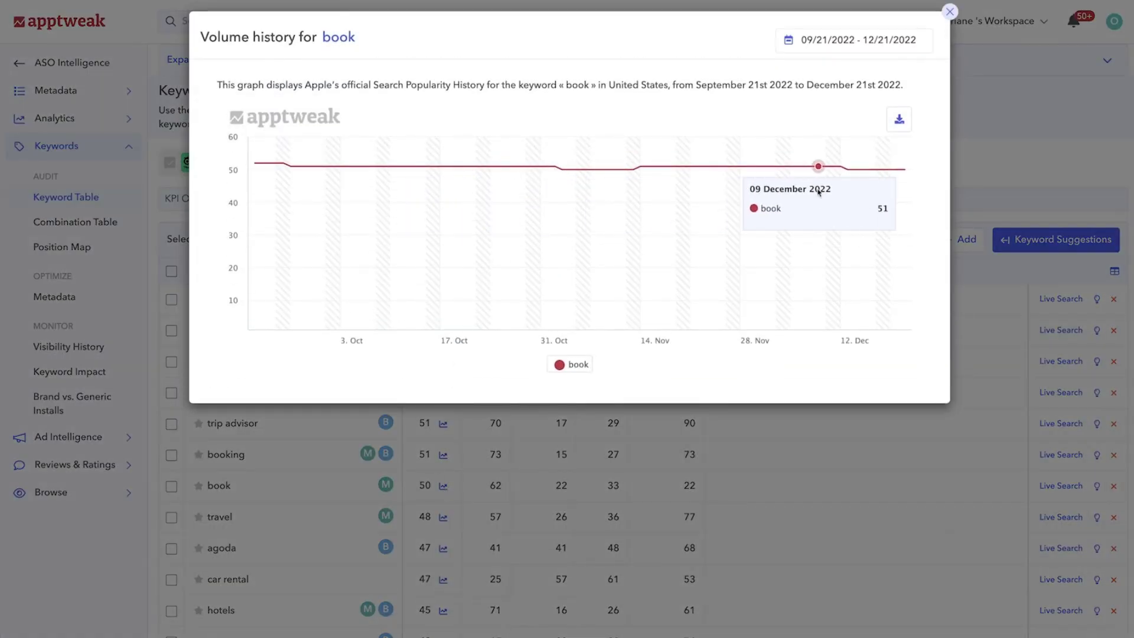
{"action": "key", "text": "Escape"}
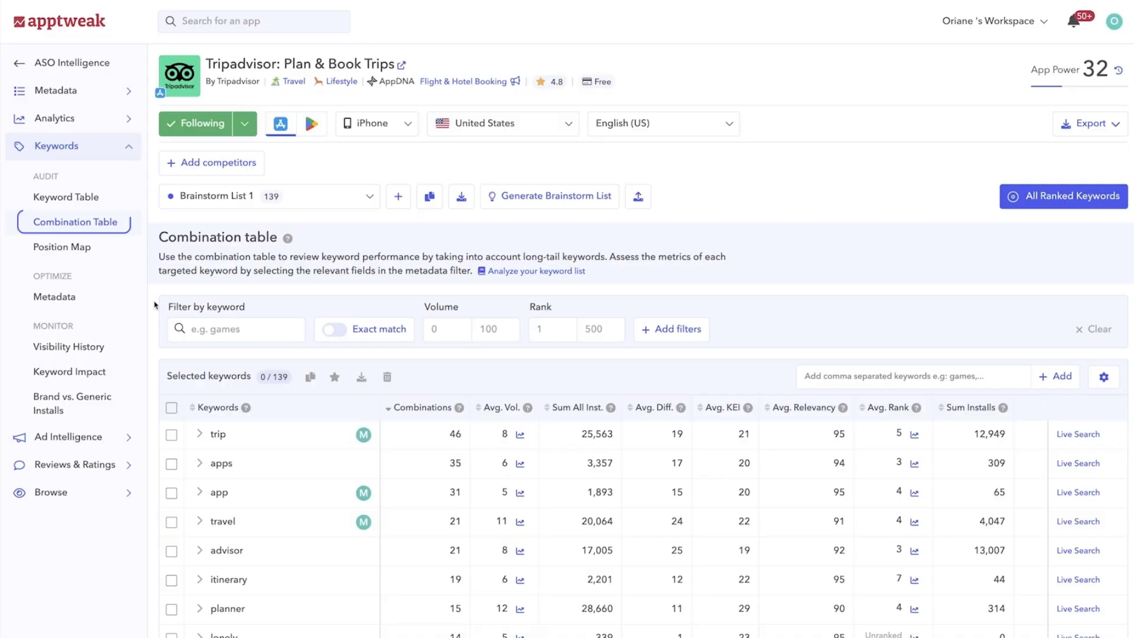
{"action": "scroll", "coordinate": [154, 304], "scroll_direction": "down", "scroll_amount": 3}
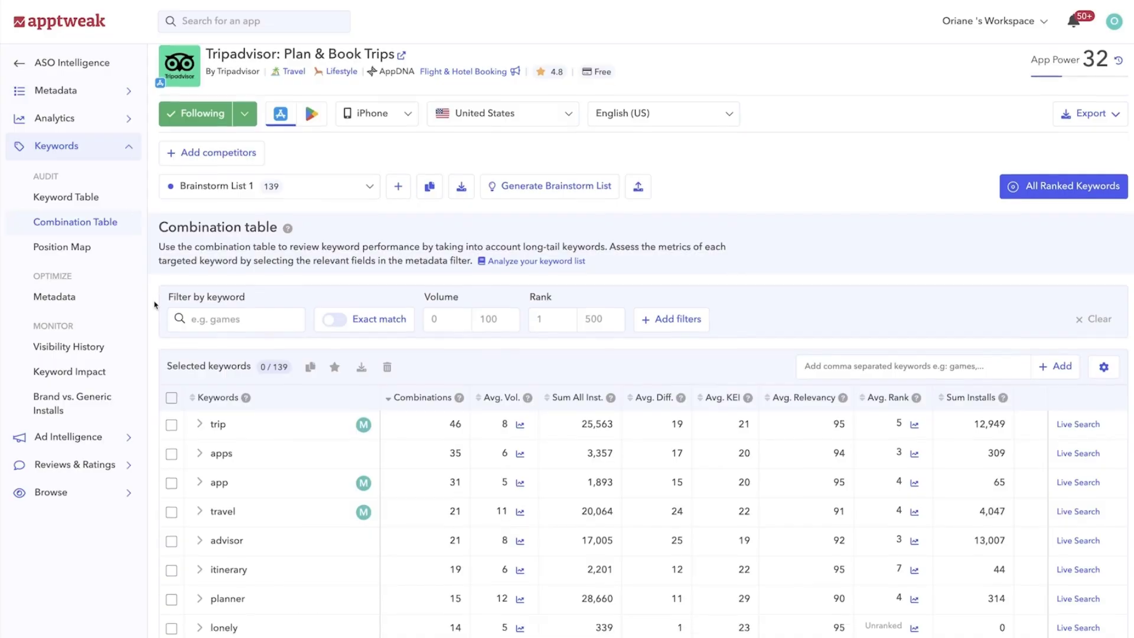
{"action": "scroll", "coordinate": [154, 305], "scroll_direction": "down", "scroll_amount": 2}
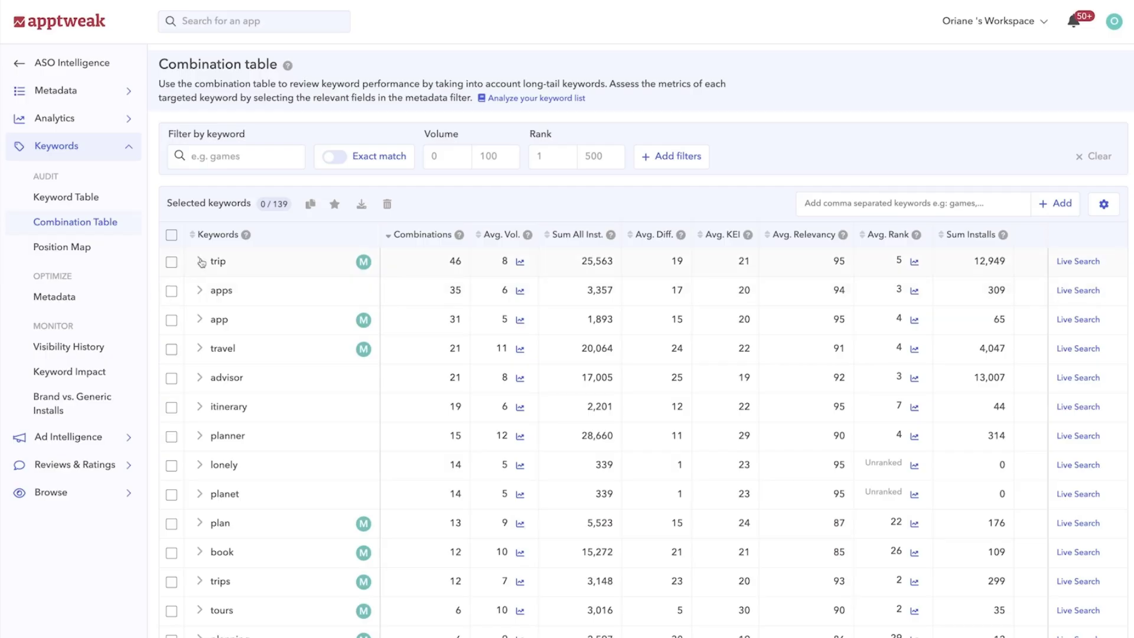
{"action": "left_click", "coordinate": [200, 261]}
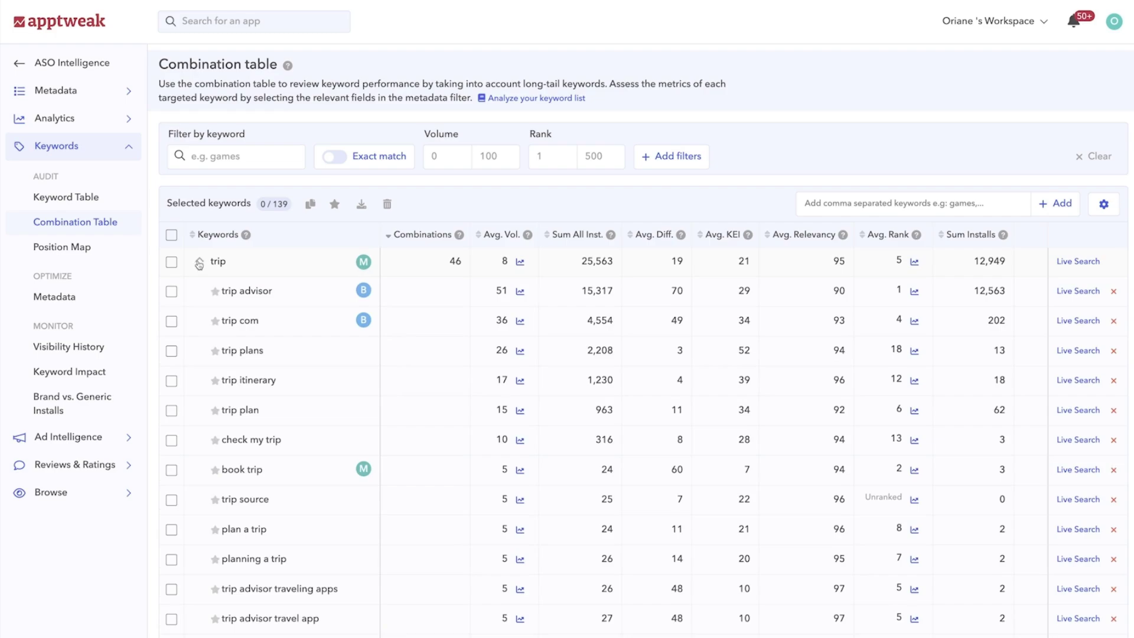
{"action": "left_click", "coordinate": [200, 263]}
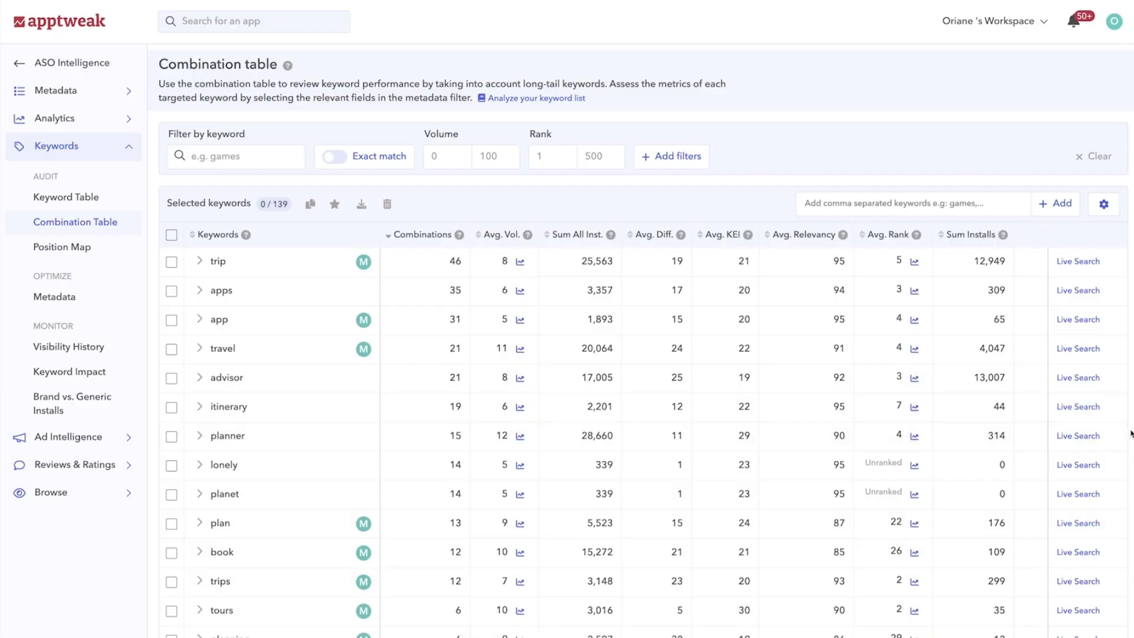
{"action": "scroll", "coordinate": [1130, 434], "scroll_direction": "down", "scroll_amount": 1}
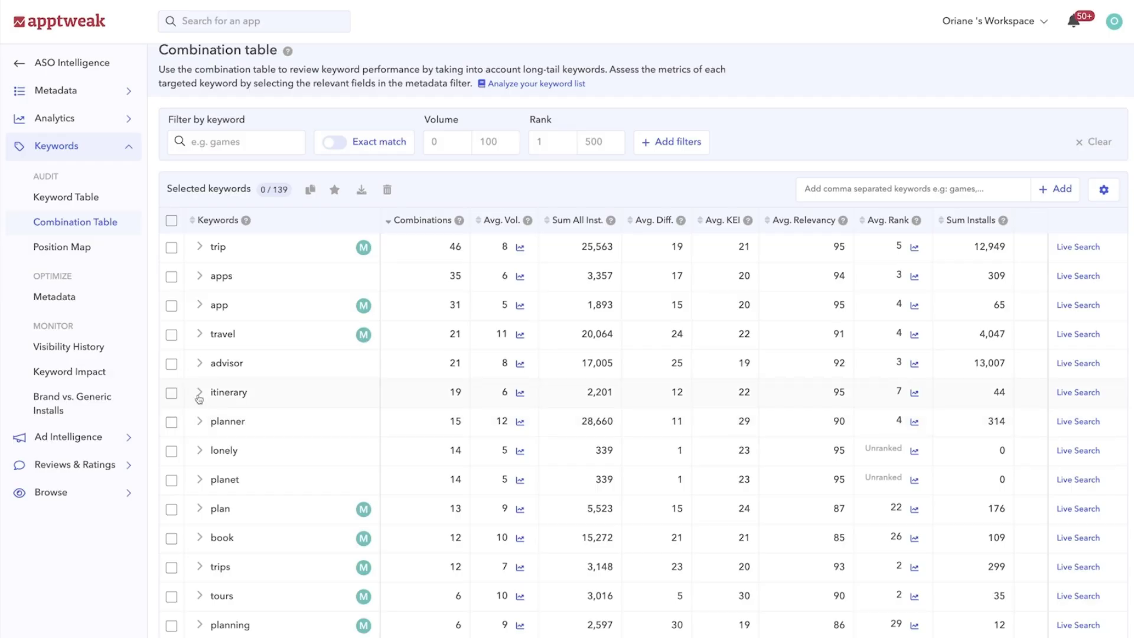
{"action": "left_click", "coordinate": [199, 393]}
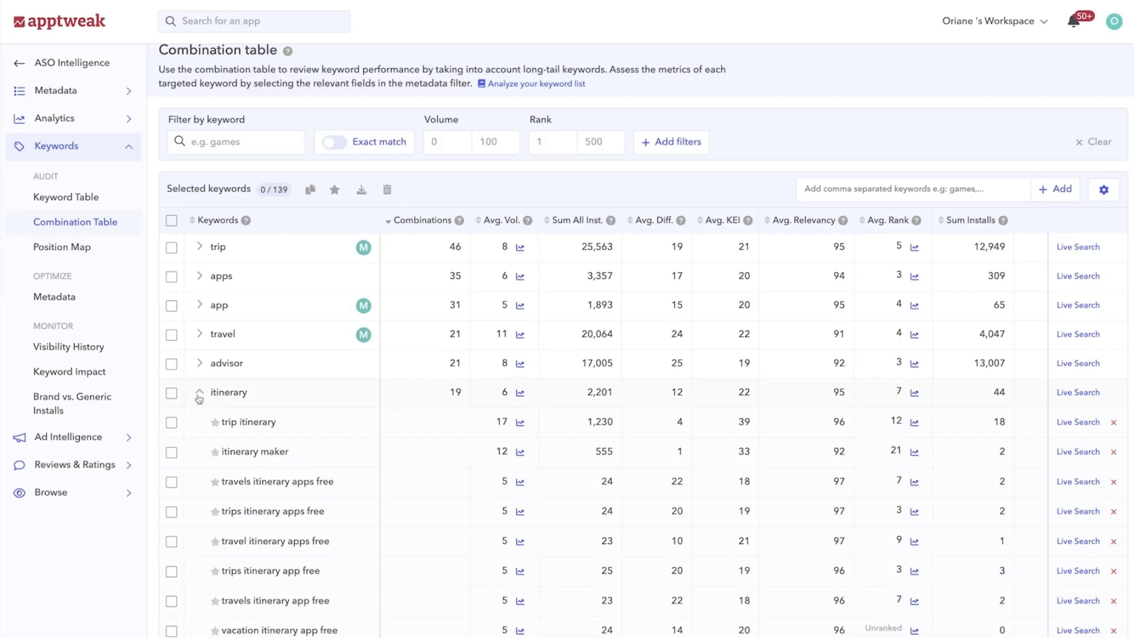
{"action": "left_click", "coordinate": [199, 397]}
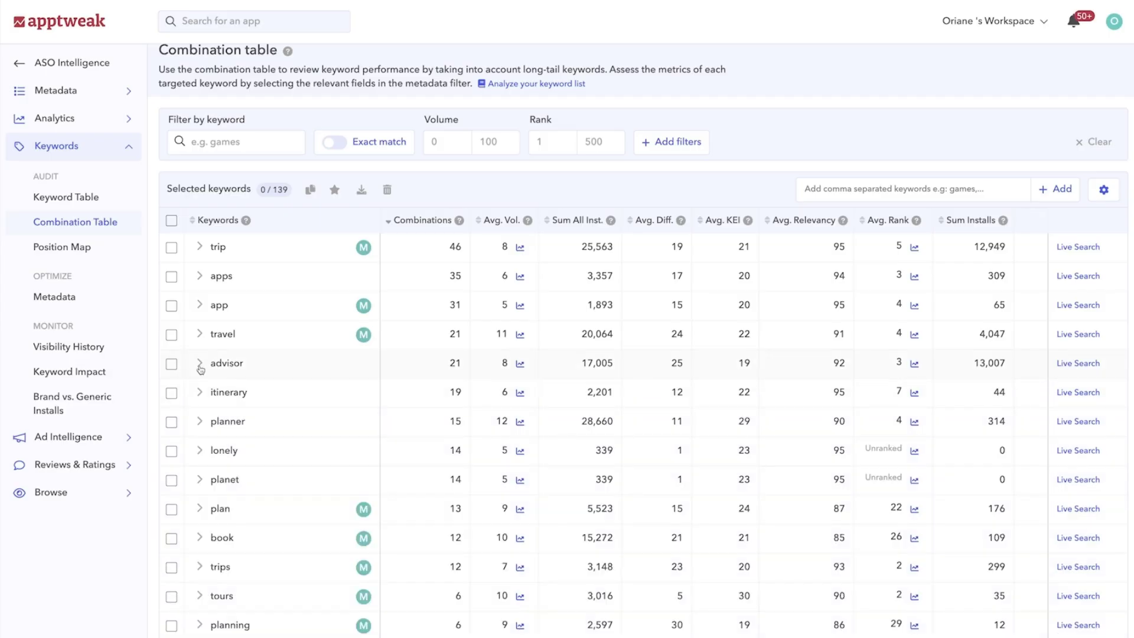